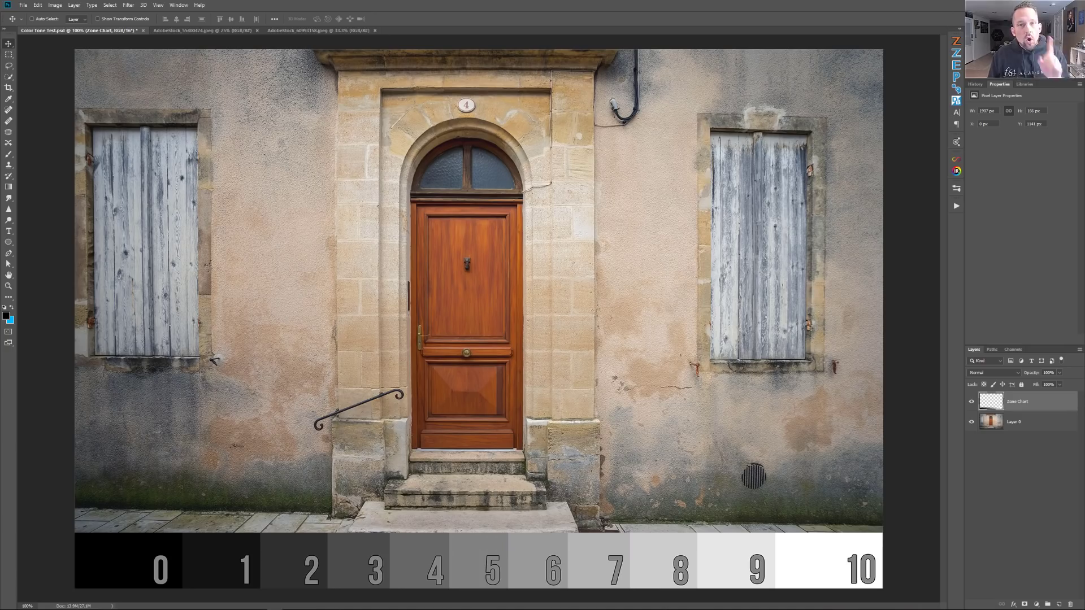
Look at the portrait and bicycle stock photos and return to the Color Tone Test document
click(235, 31)
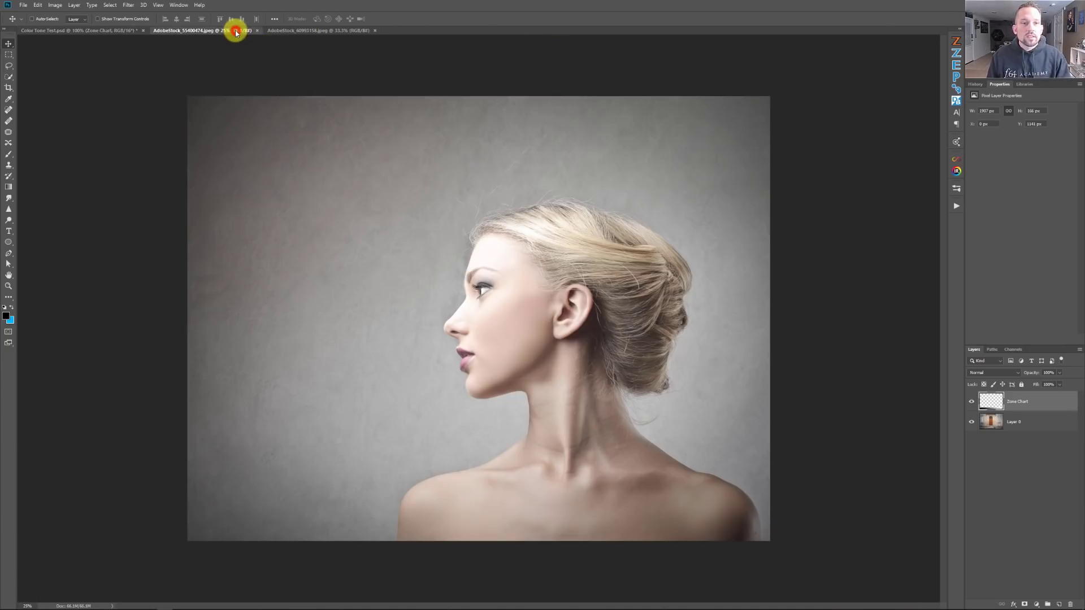
click(303, 30)
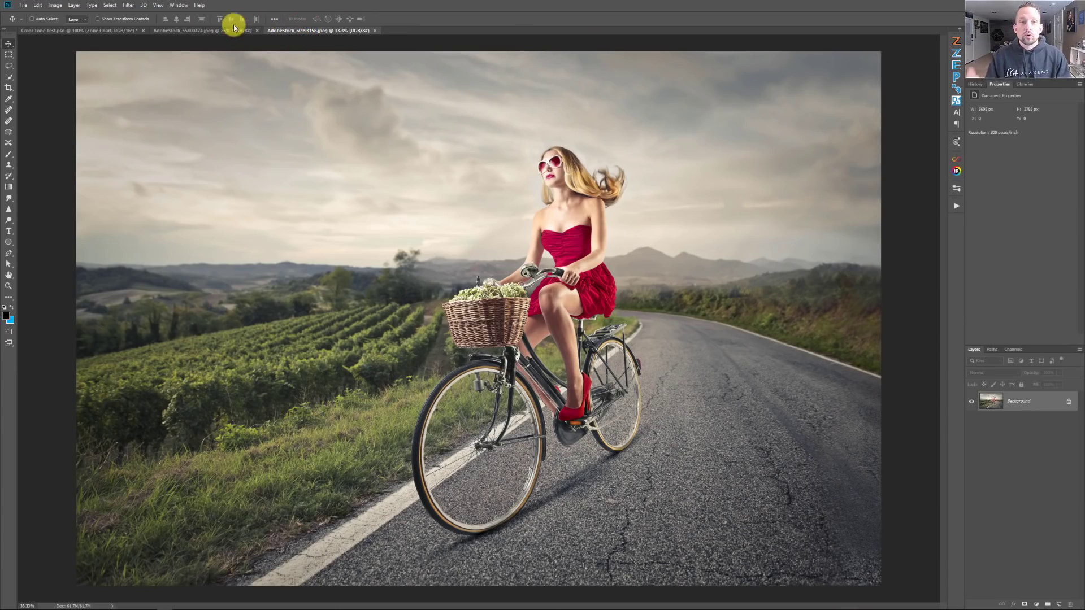
click(125, 30)
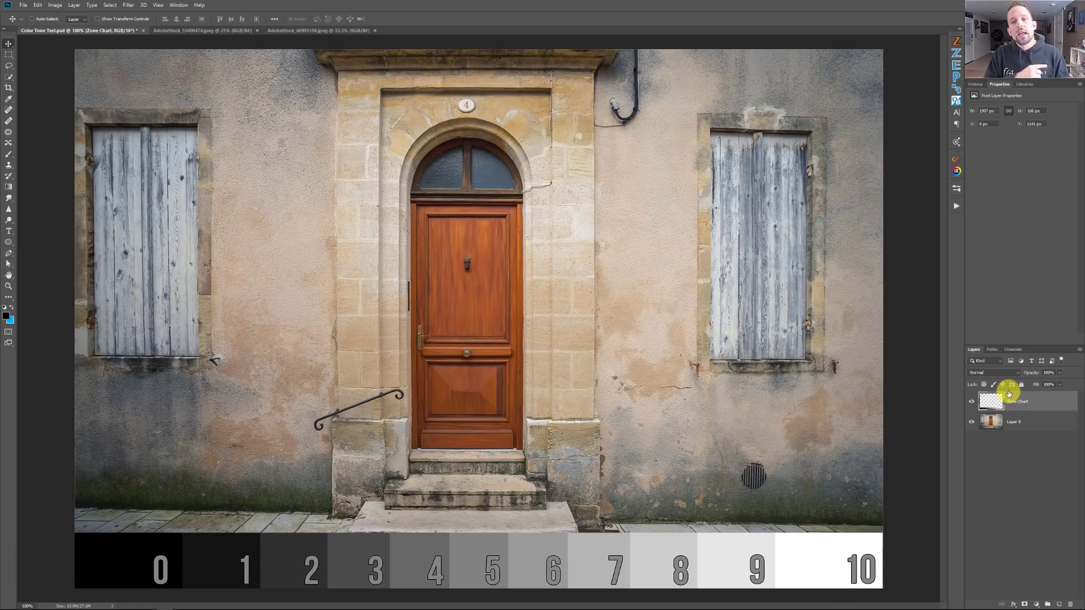
Deselect the layers and set the foreground color to a bright red
click(1049, 449)
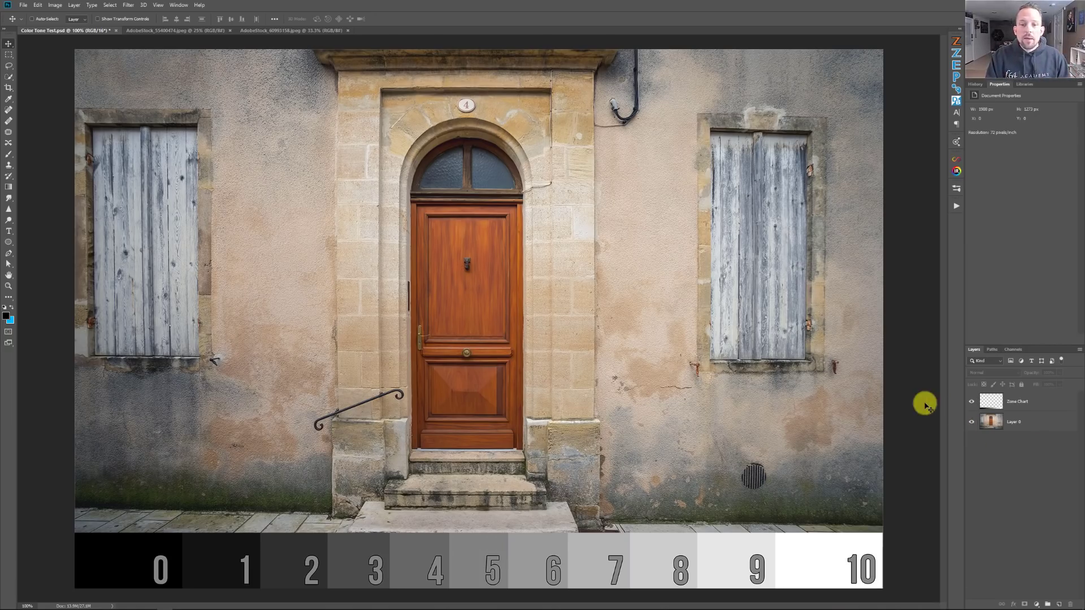
click(1035, 602)
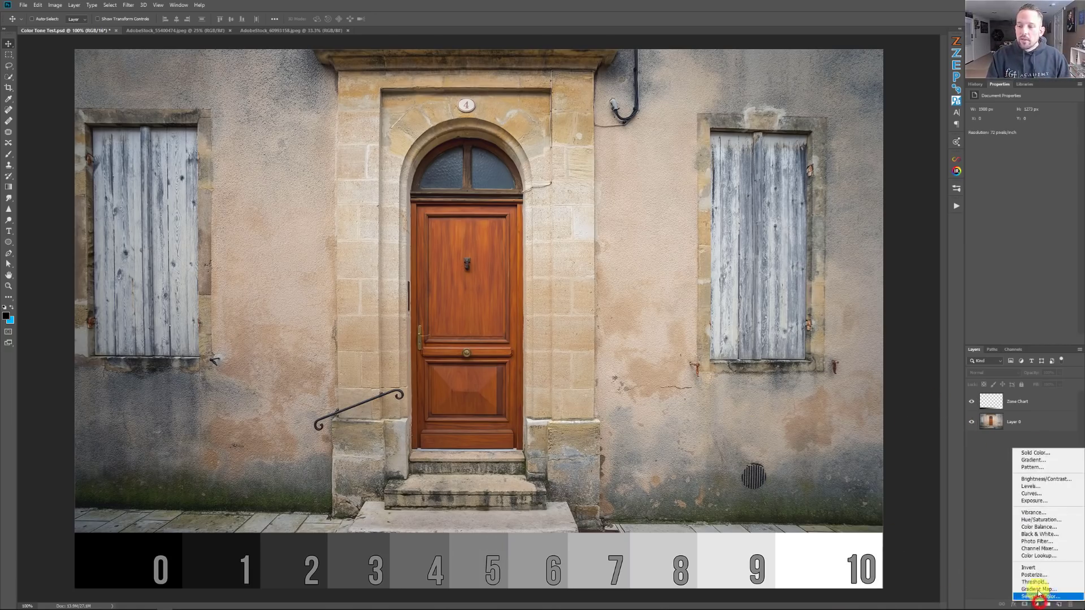
click(7, 318)
click(637, 221)
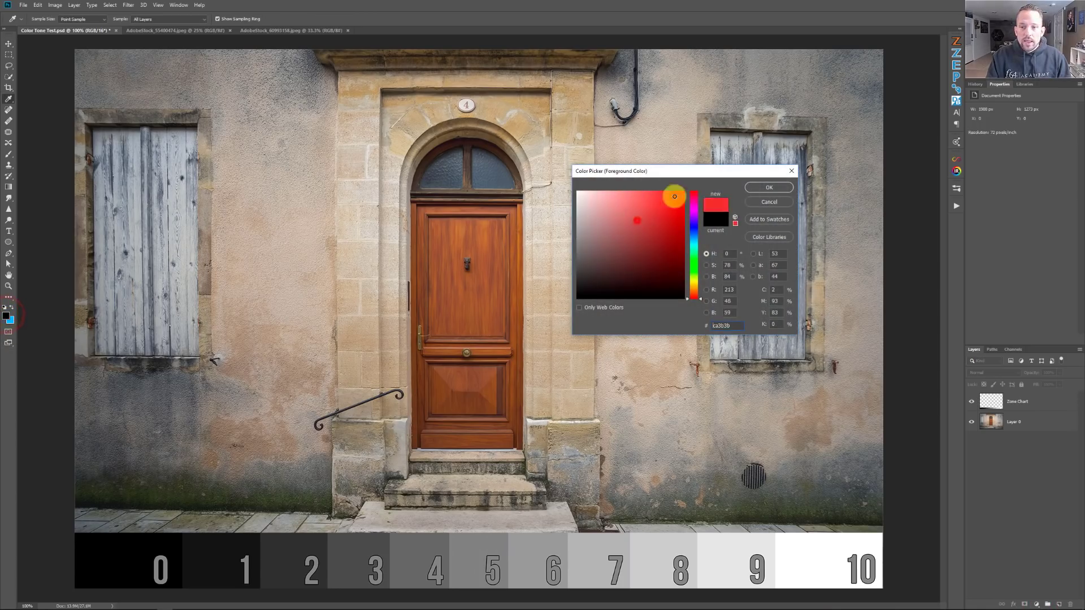
click(771, 188)
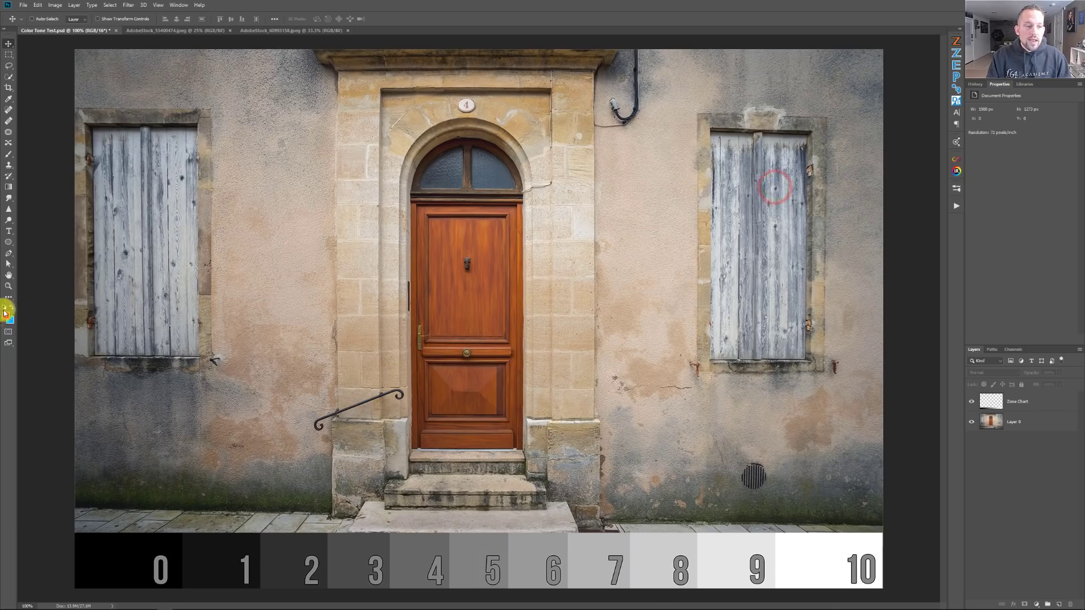
Add a Gradient Map adjustment layer above the Zone Chart layer and set its blend mode to Soft Light
click(1037, 606)
click(1032, 593)
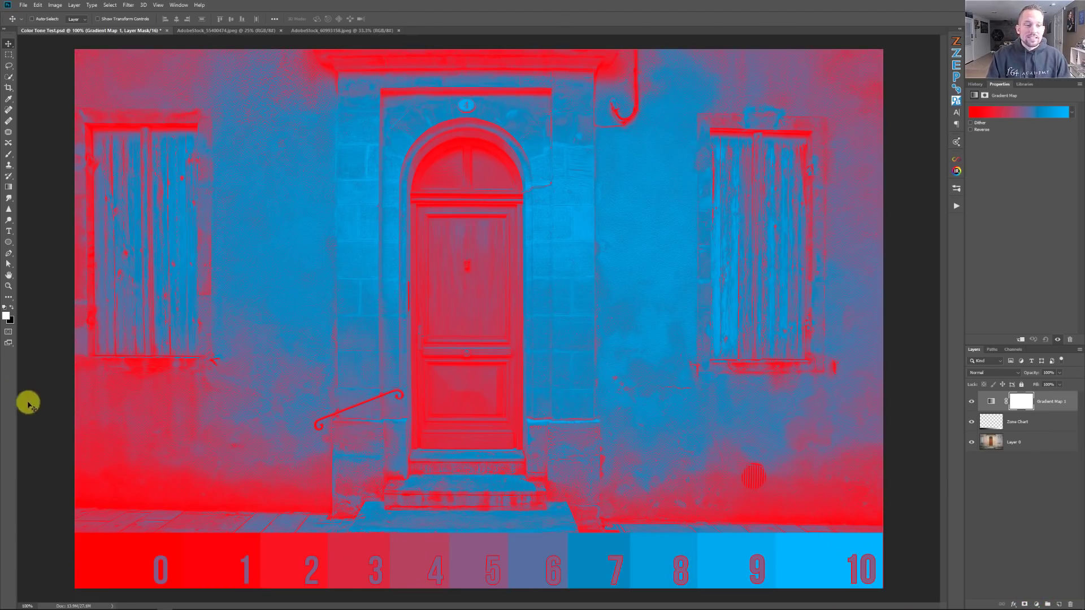
click(145, 551)
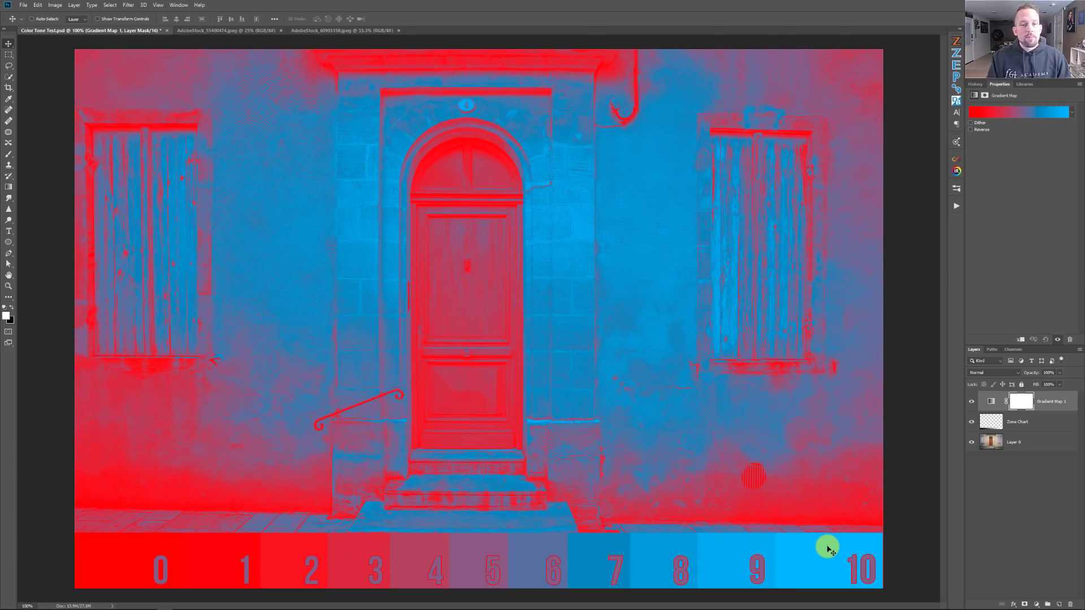
click(982, 374)
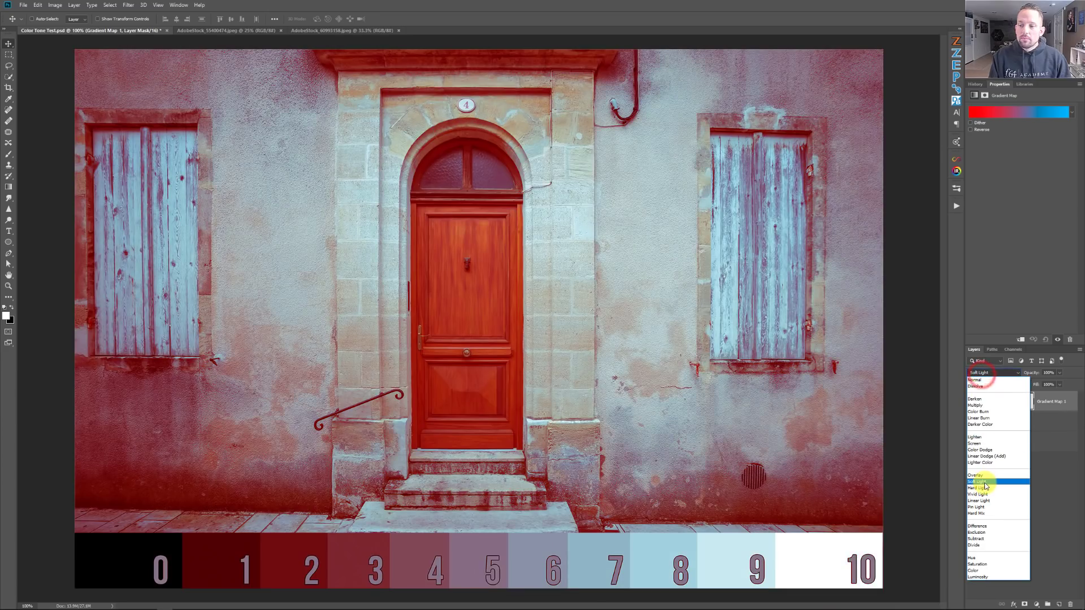
click(985, 482)
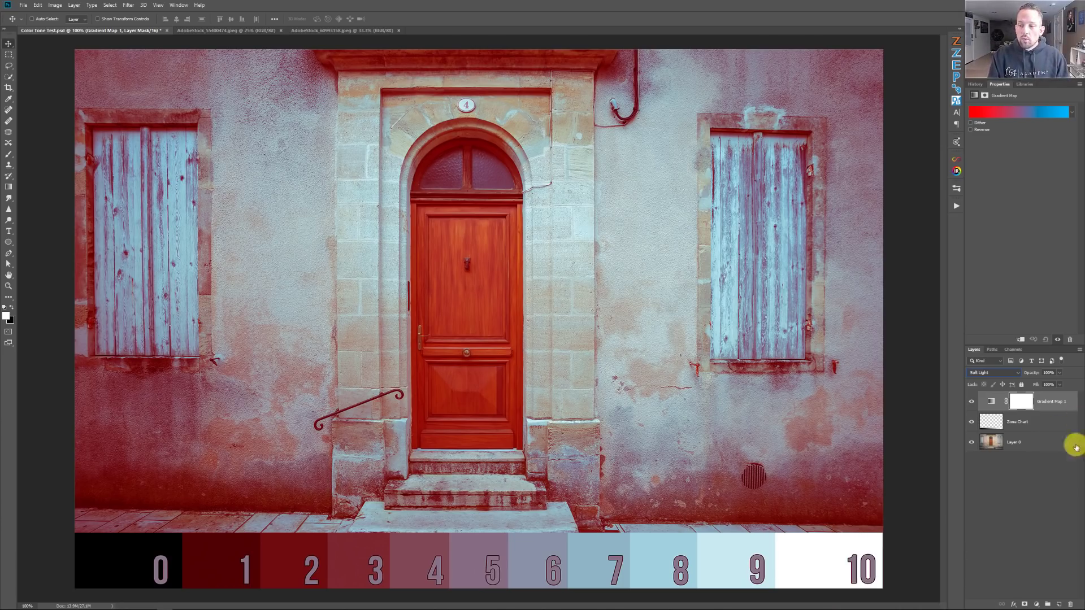
Add a new layer filled with neutral gray above the gradient map and set its blend mode to Soft Light
click(1059, 604)
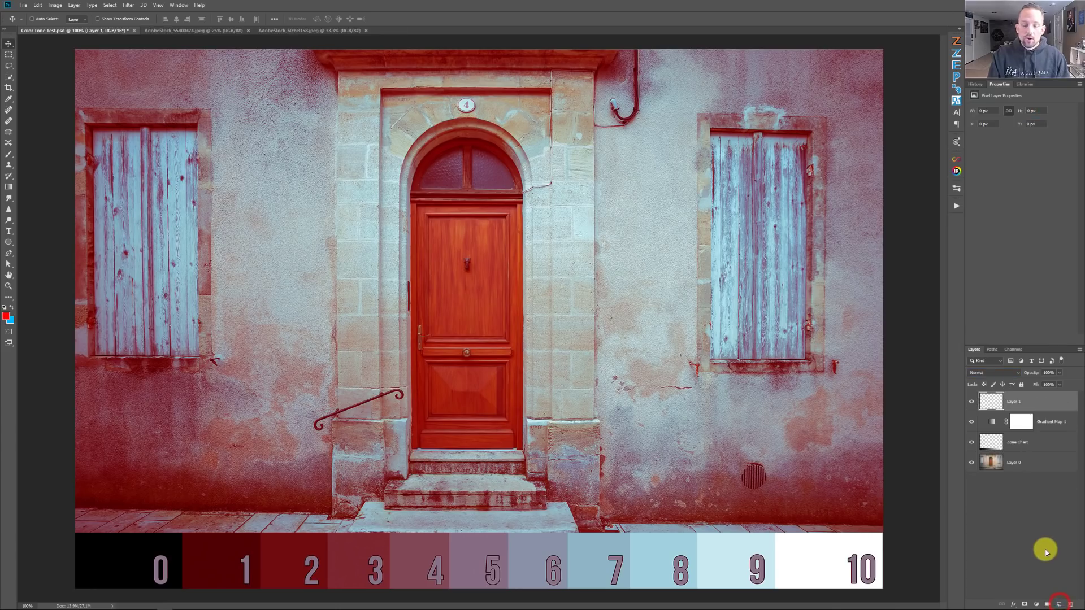
key(shift+BackSpace)
click(742, 308)
click(733, 385)
click(799, 314)
key(v)
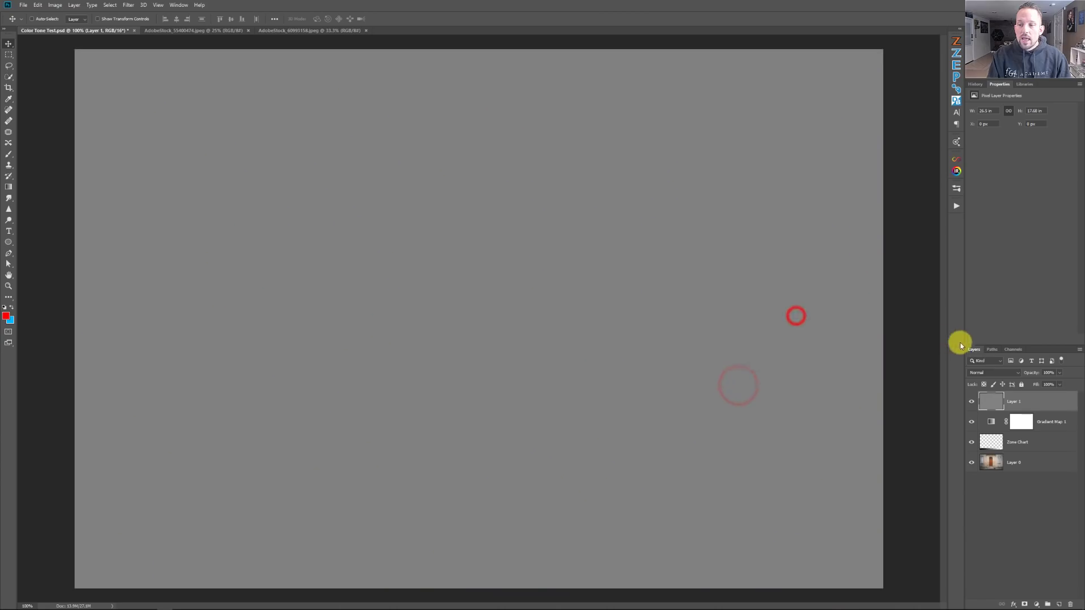
click(981, 369)
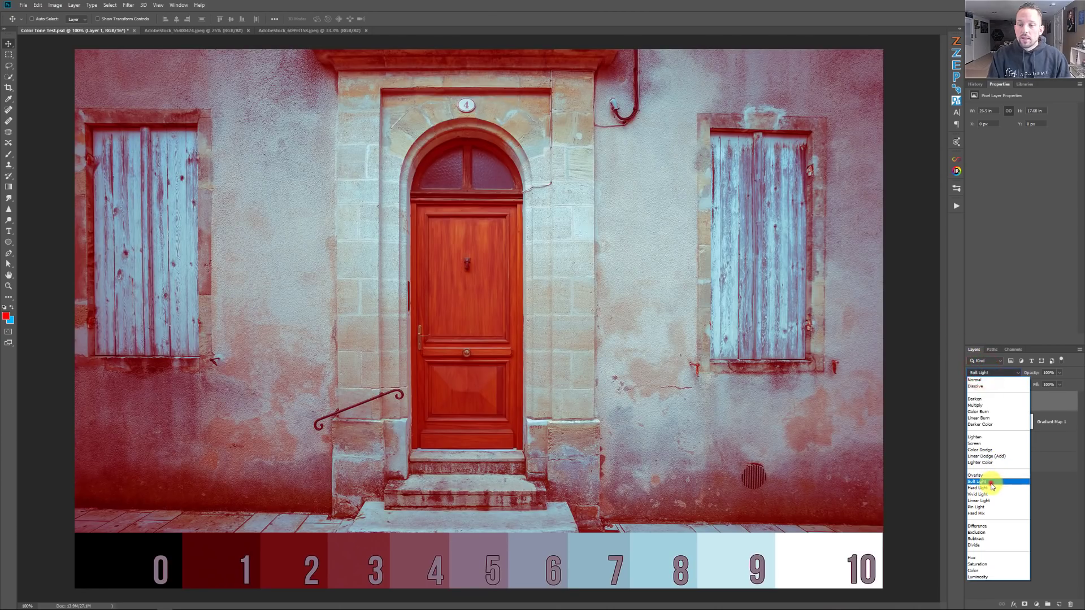
click(990, 483)
click(969, 400)
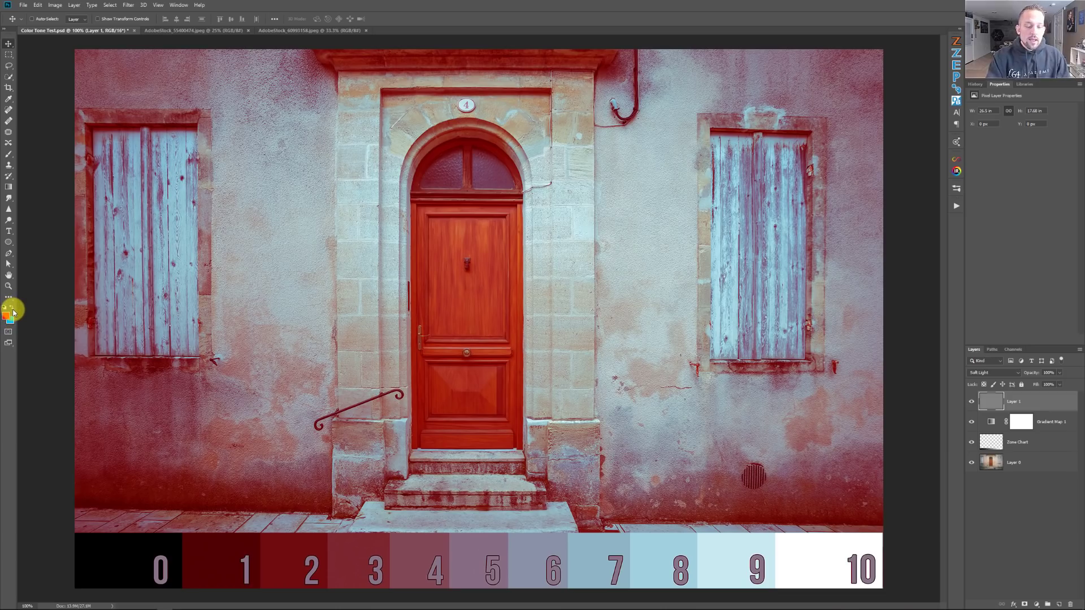
Brush black across the upper facade and white across the lower facade on the gray layer, and compare by toggling its visibility
key(d)
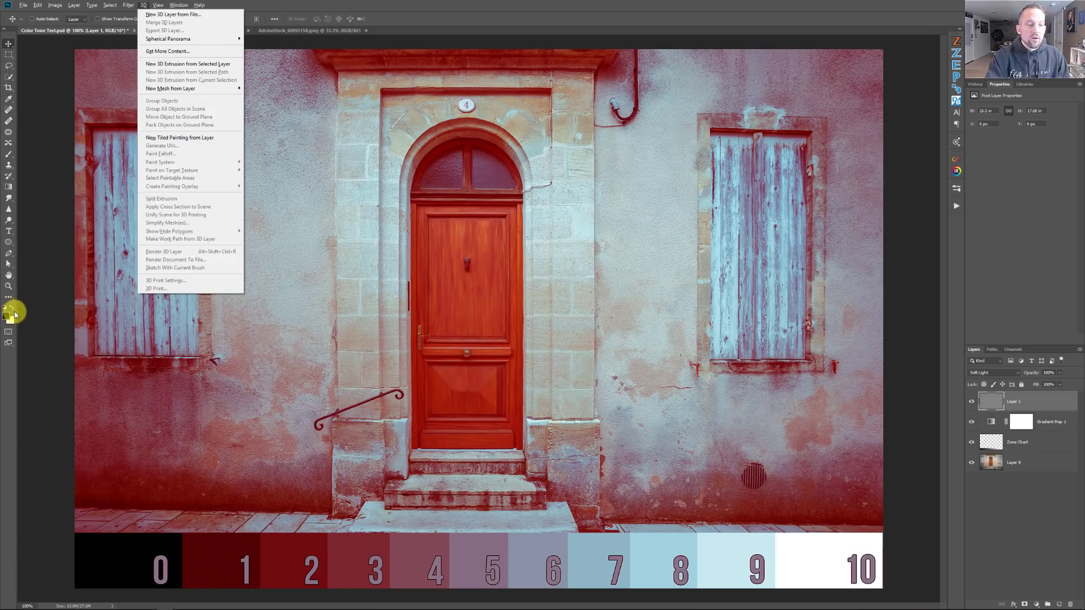
click(300, 7)
key(b)
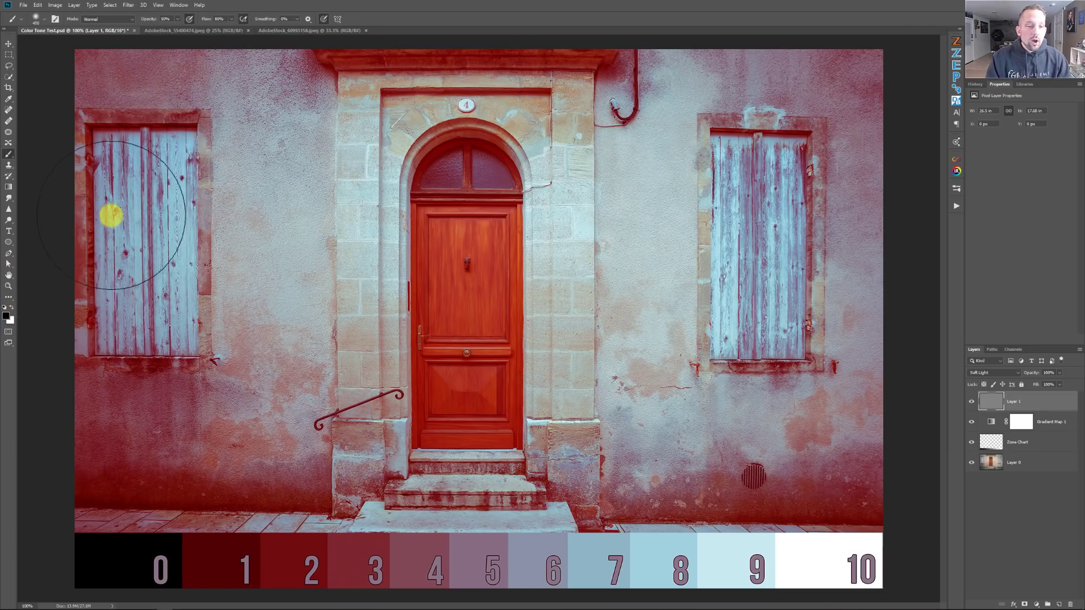
mouse_move(243, 175)
mouse_down()
mouse_move(609, 193)
mouse_move(968, 184)
mouse_up()
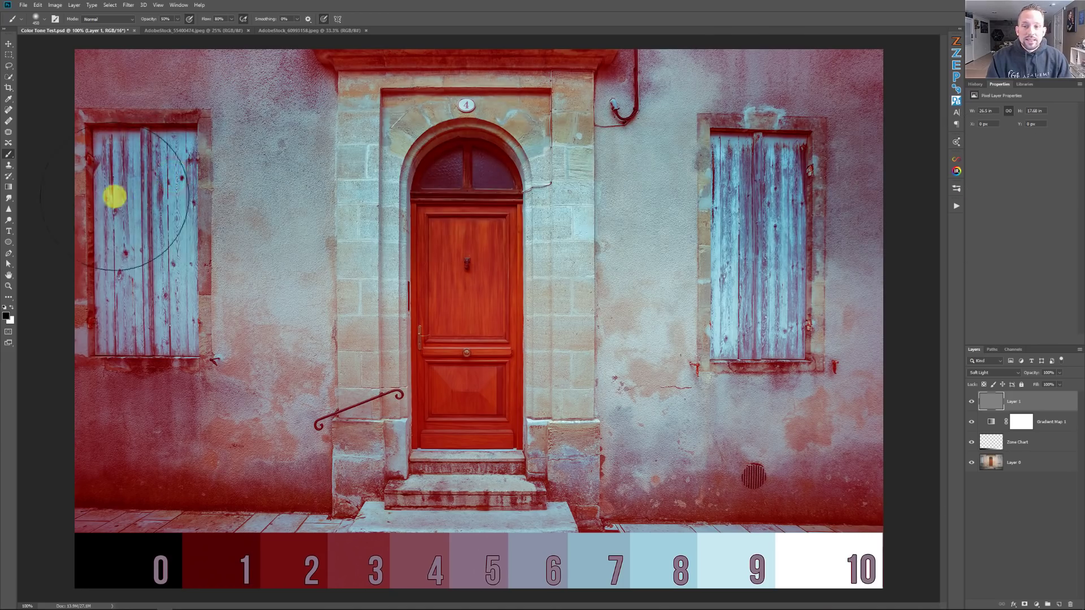
click(11, 307)
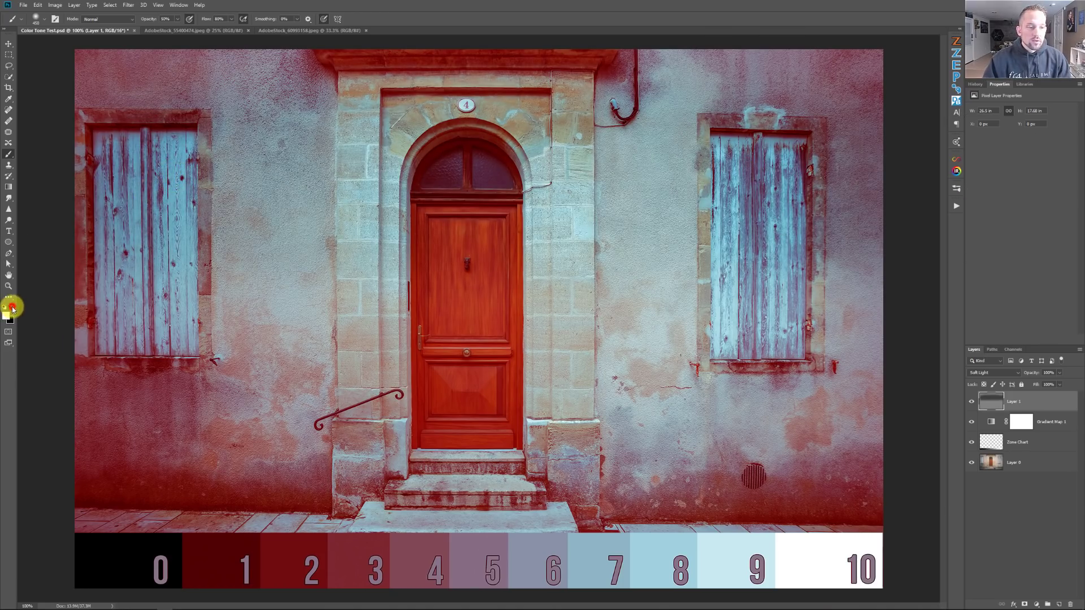
mouse_move(212, 422)
mouse_down()
mouse_move(831, 405)
mouse_move(799, 417)
mouse_move(116, 392)
mouse_move(552, 443)
mouse_up()
click(971, 402)
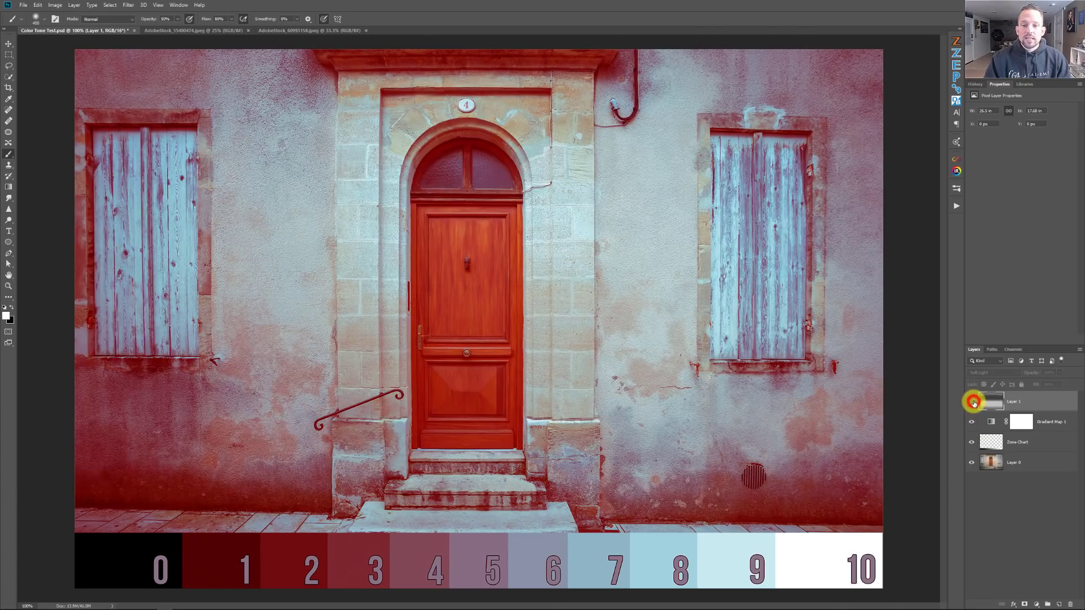
click(972, 402)
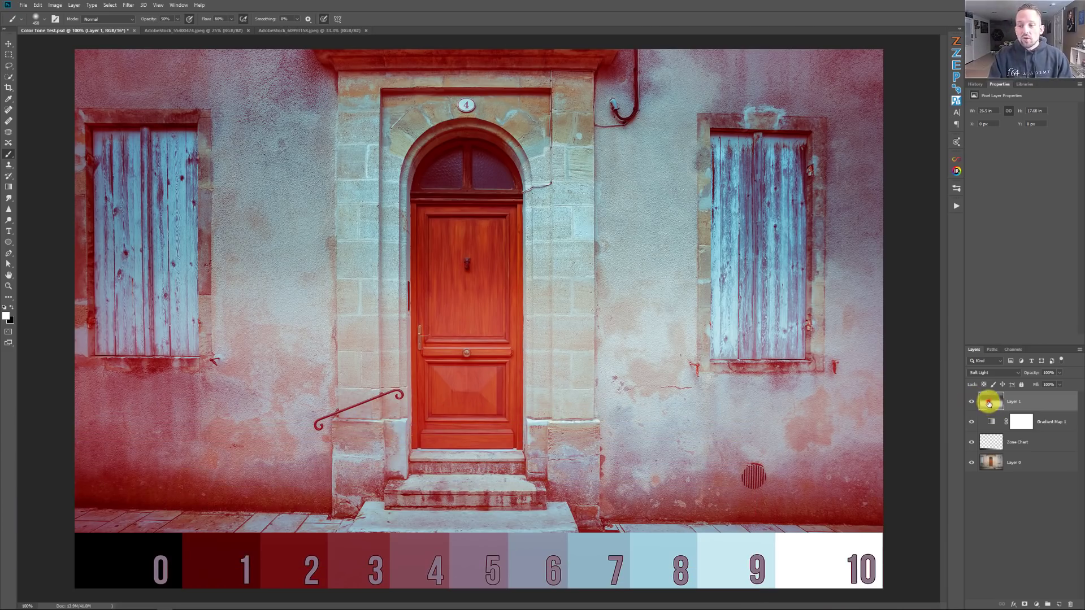
Delete the painted gray layer and return to the Gradient Map layer
click(988, 402)
key(Delete)
click(988, 402)
key(v)
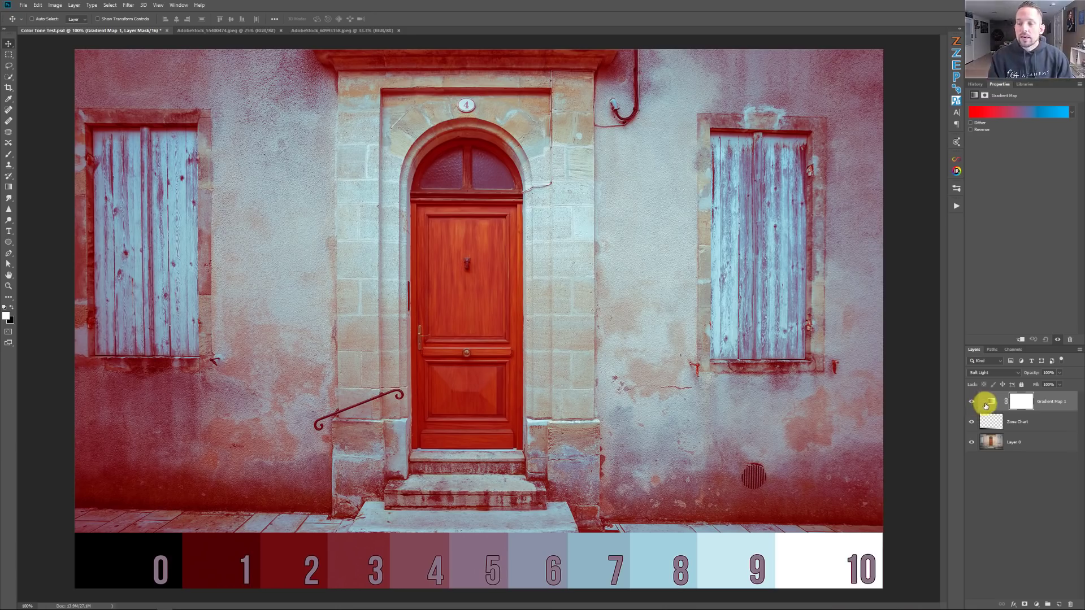
Edit the gradient map's gradient, apply the navy-teal-gray preset and move its gray stop to 67%
click(1014, 114)
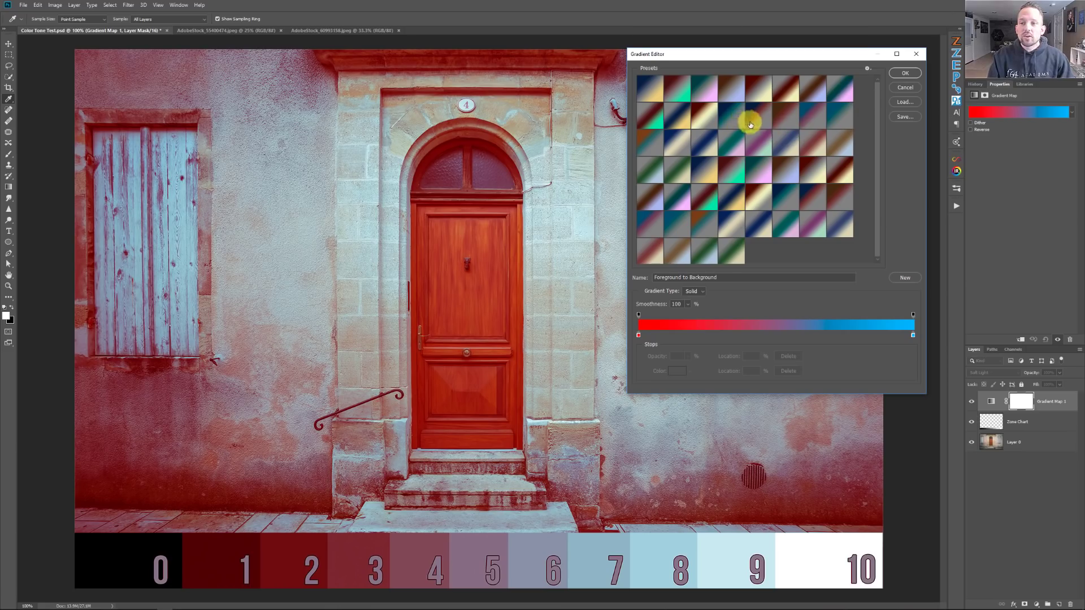
click(789, 197)
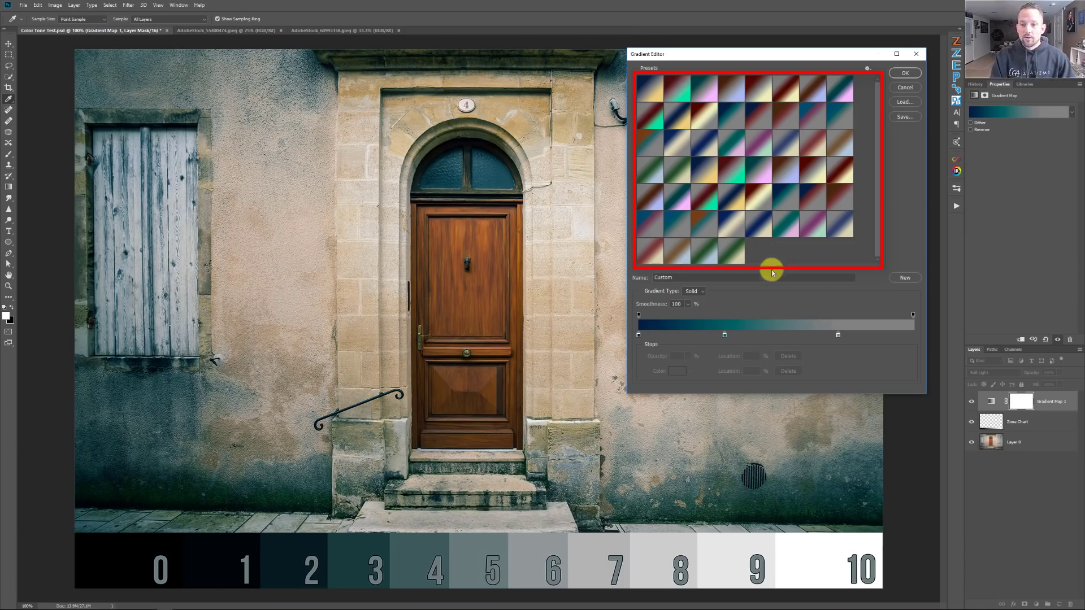
click(786, 200)
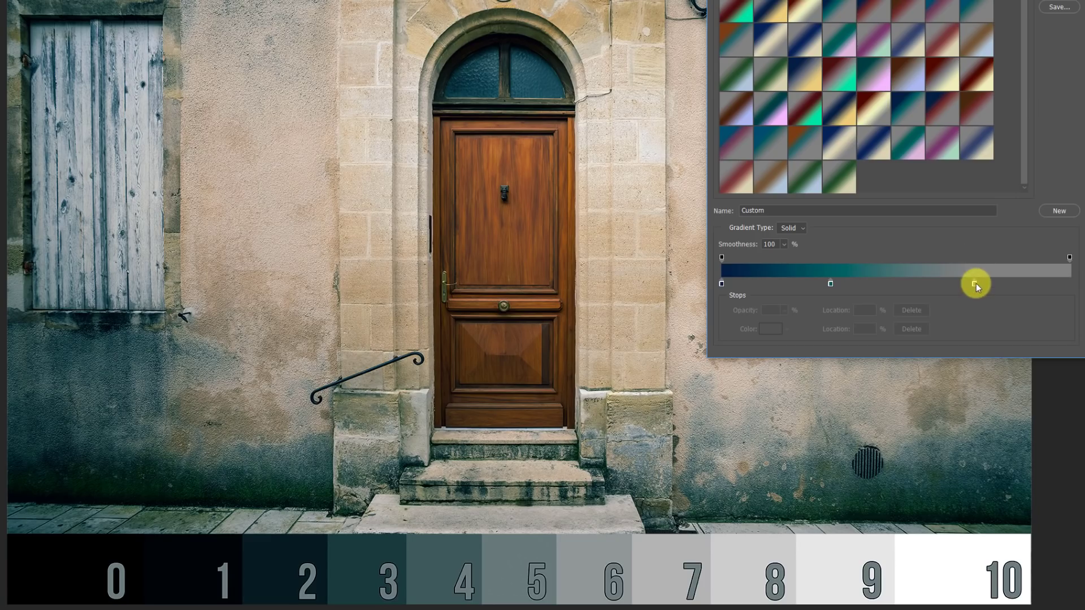
mouse_move(975, 283)
mouse_down()
mouse_move(1071, 285)
mouse_move(957, 286)
mouse_up()
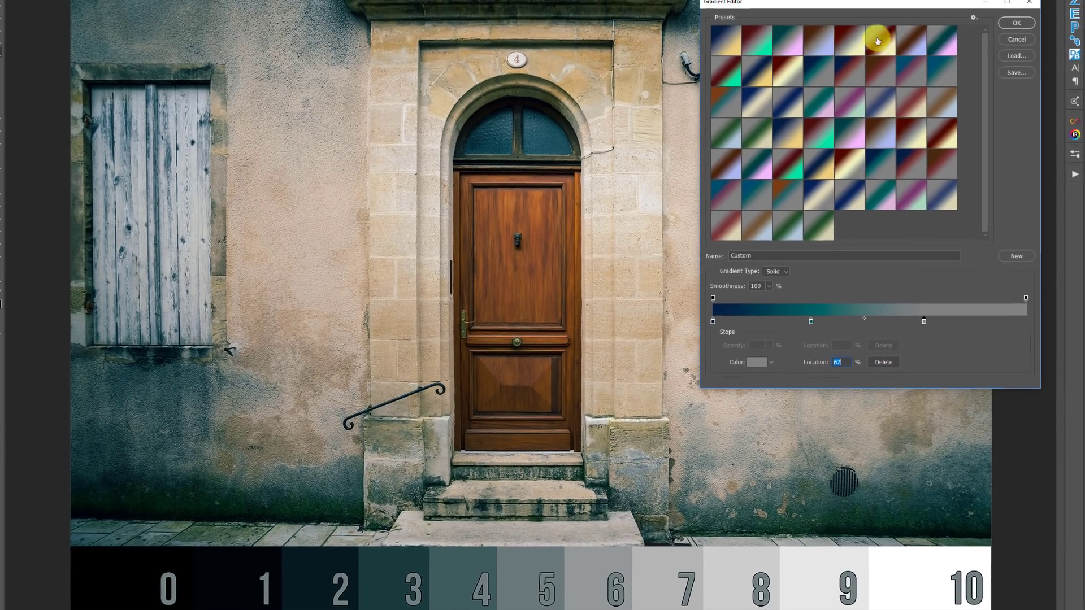
Apply the teal-gray-pink preset and move its middle gray stop to 60%
click(789, 43)
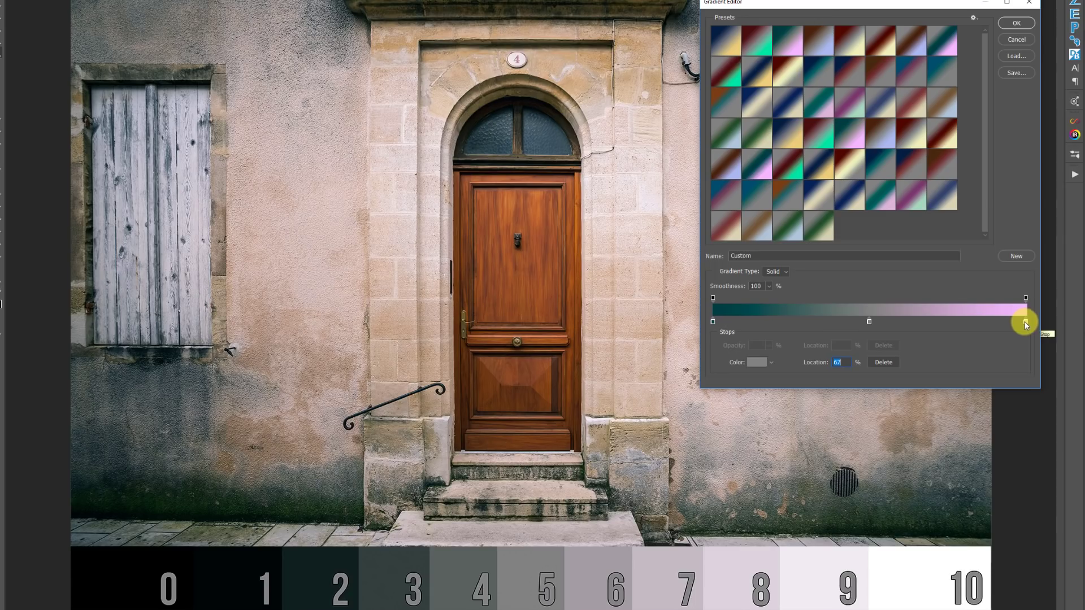
click(869, 321)
drag(869, 322, 901, 323)
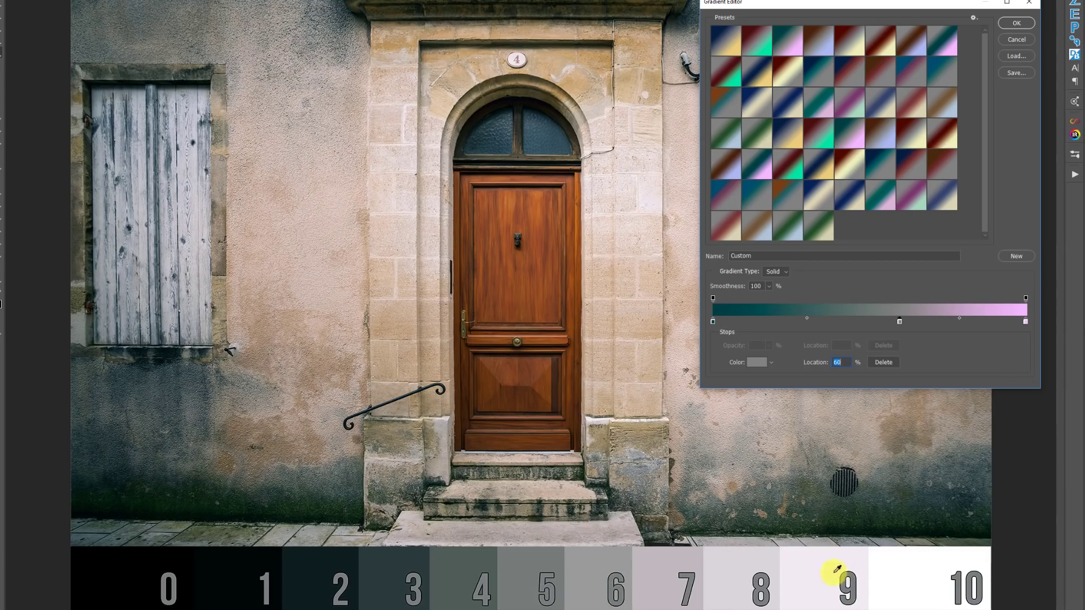
click(900, 322)
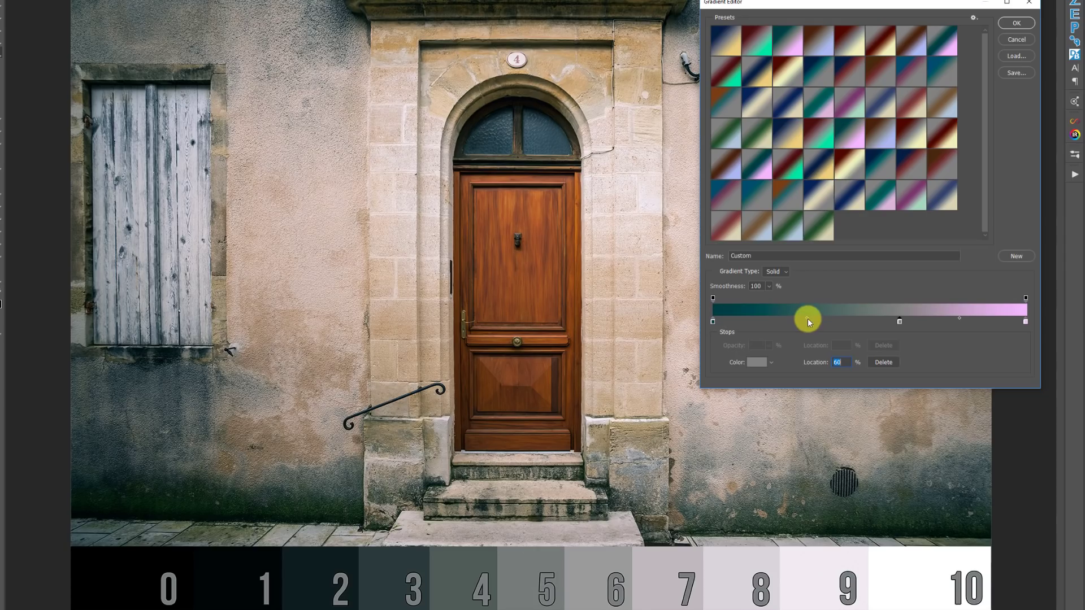
Shift the midpoint between the teal and gray stops to 15% and back up to 83%, and select the gray stop
click(807, 319)
drag(794, 322, 741, 320)
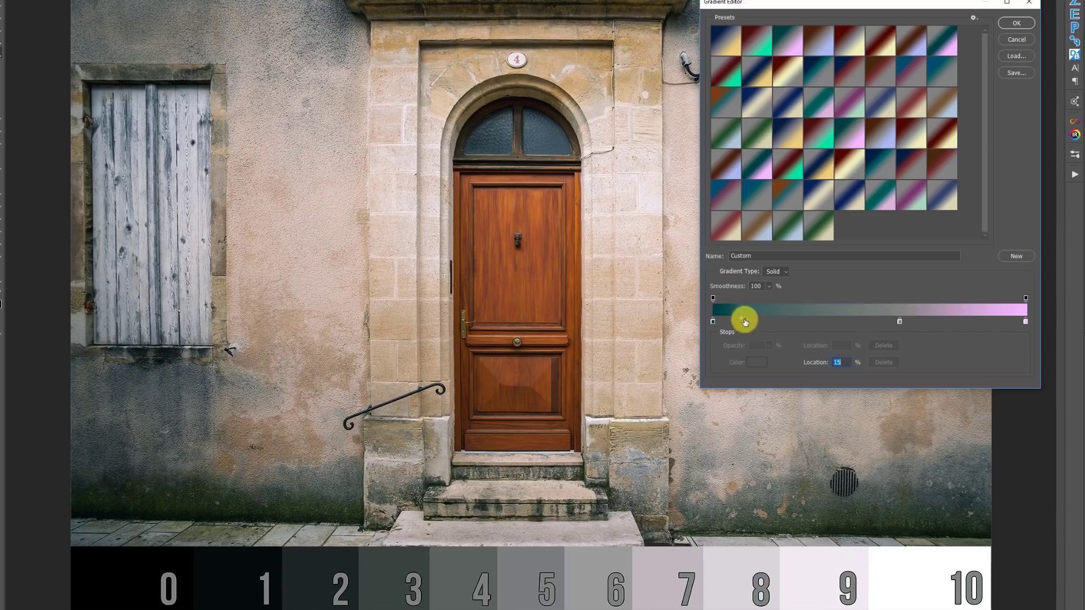
drag(741, 319, 869, 320)
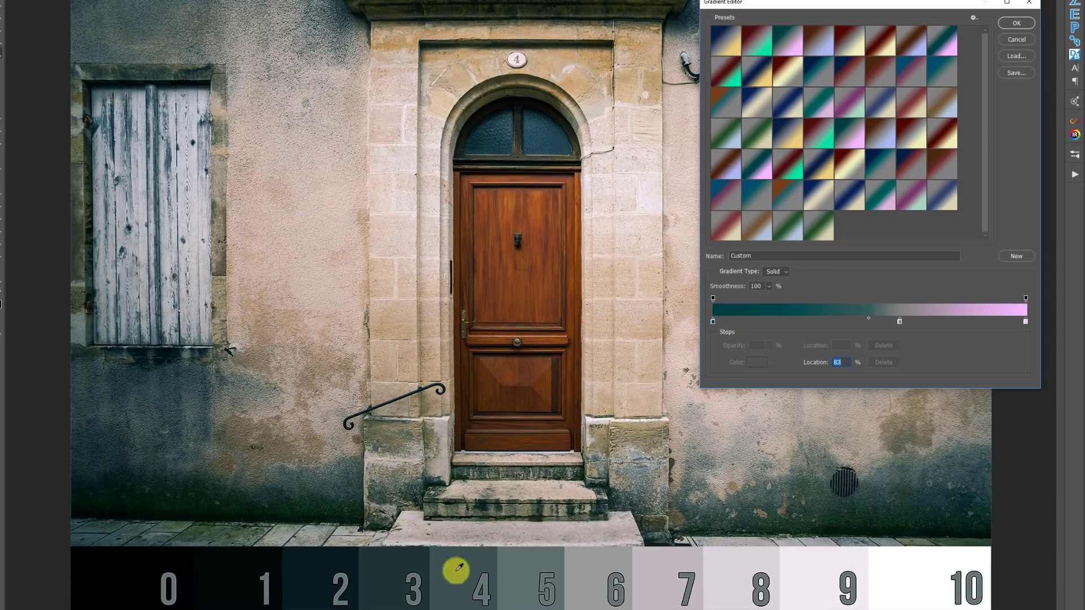
click(900, 321)
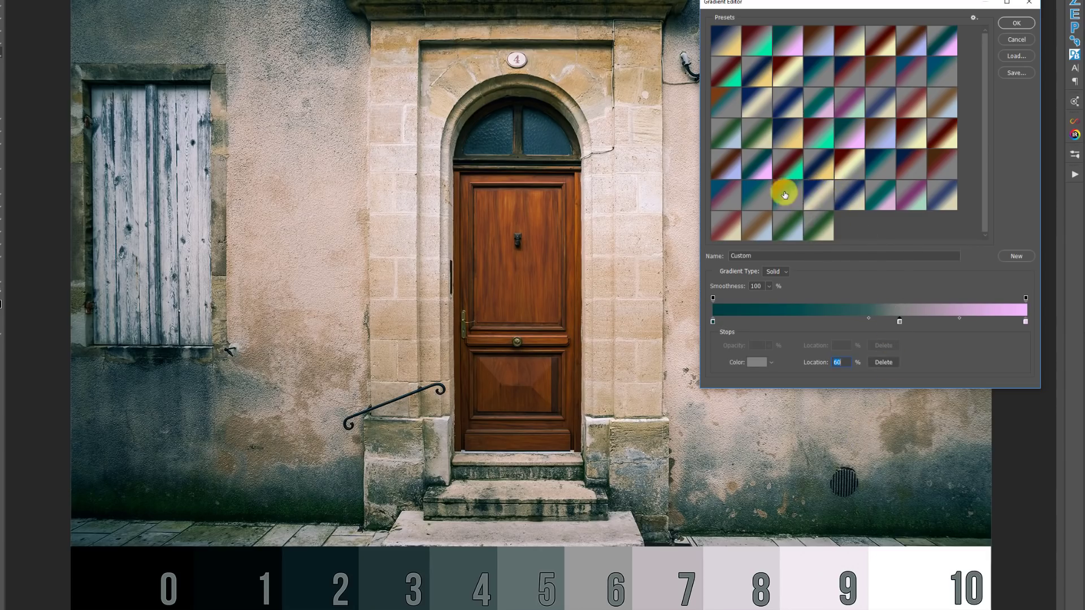
Apply the blue-magenta-gray preset and move its gray stop to 55%
click(725, 188)
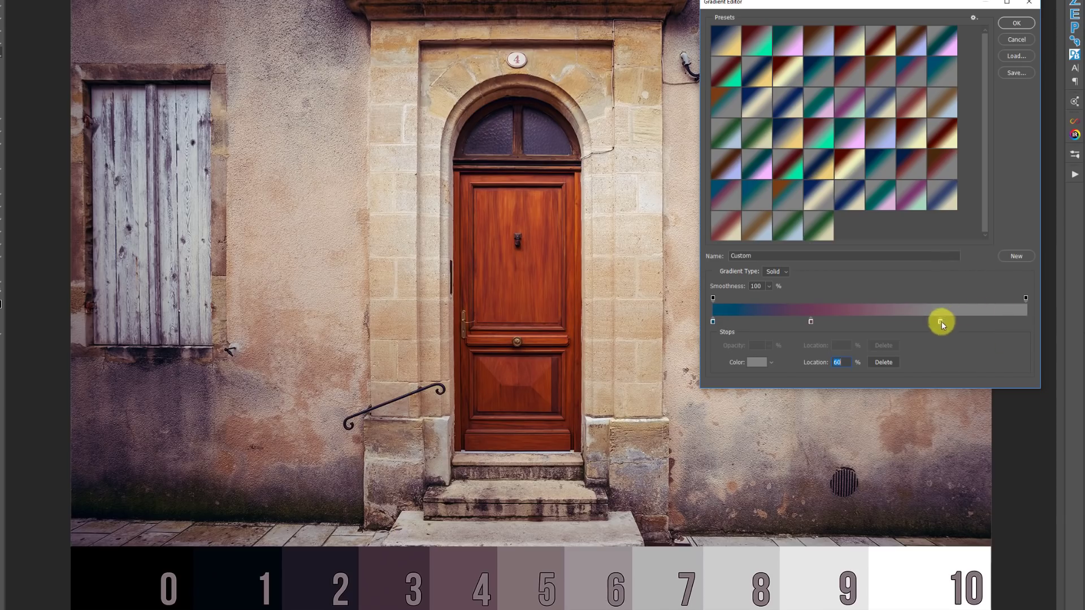
drag(941, 322, 884, 321)
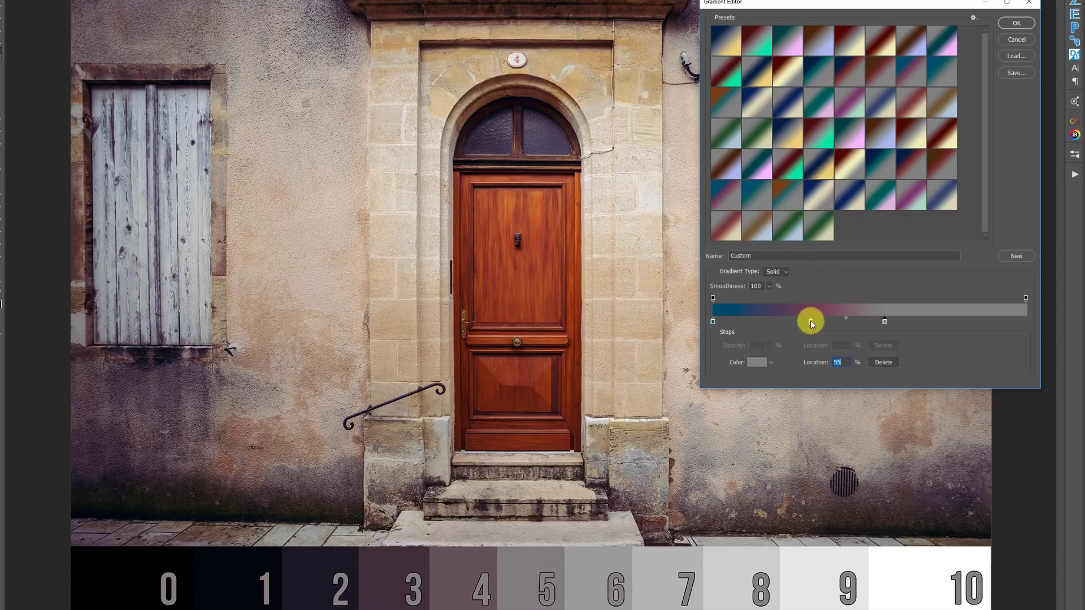
click(713, 322)
click(730, 322)
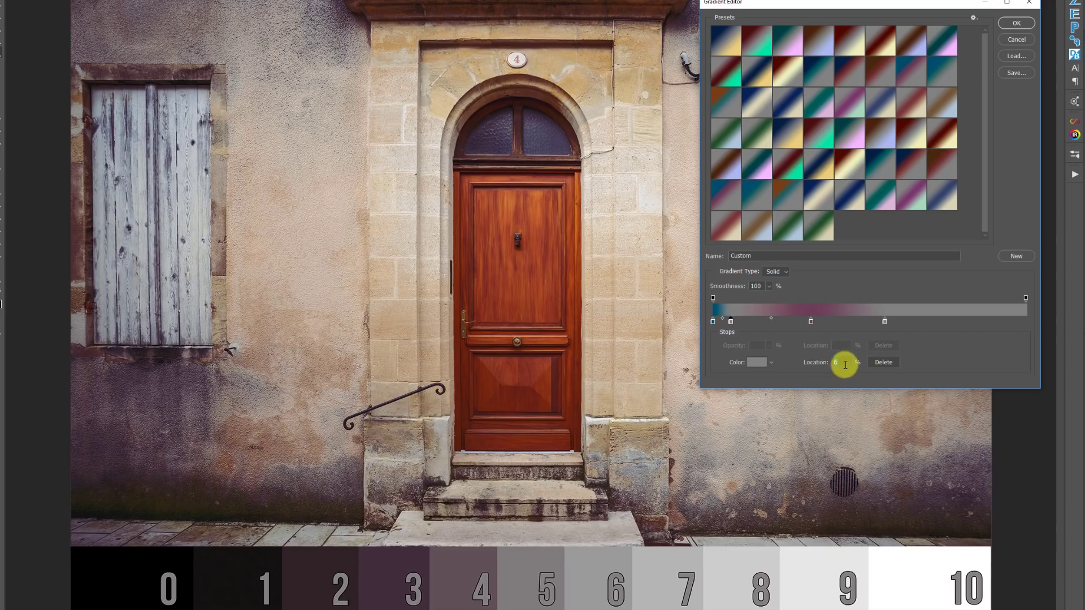
click(881, 363)
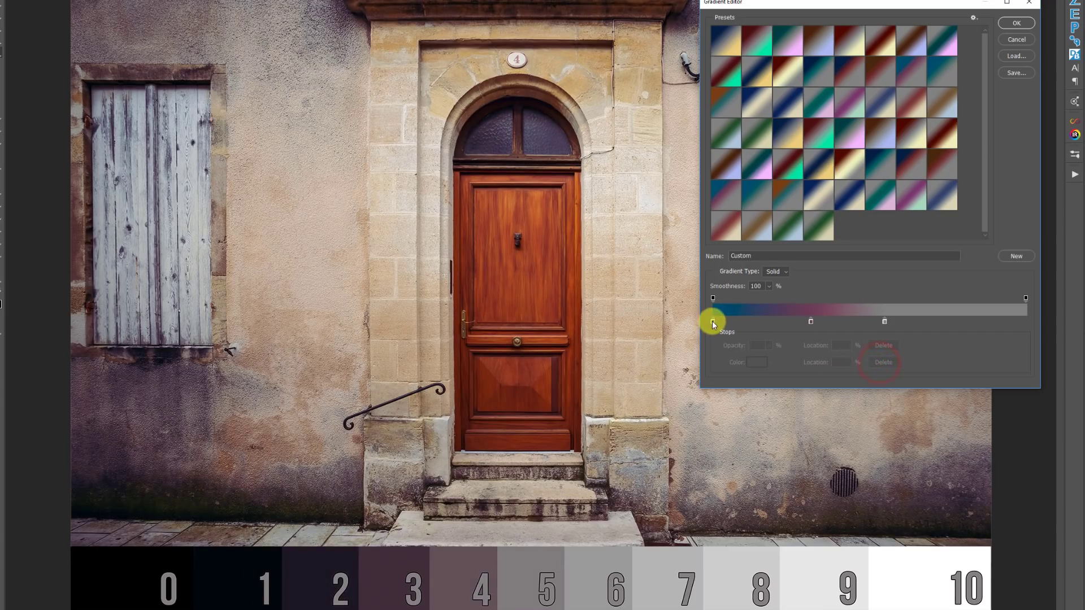
Try lighter and darker shades for the gradient's blue shadow stop and set its color to #447595
double_click(713, 321)
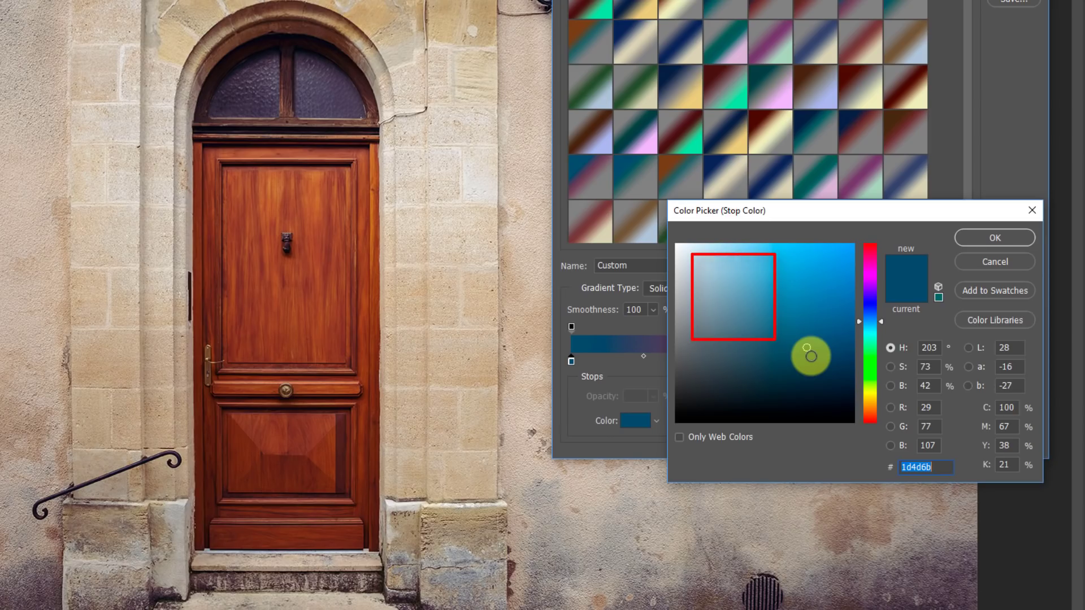
click(782, 295)
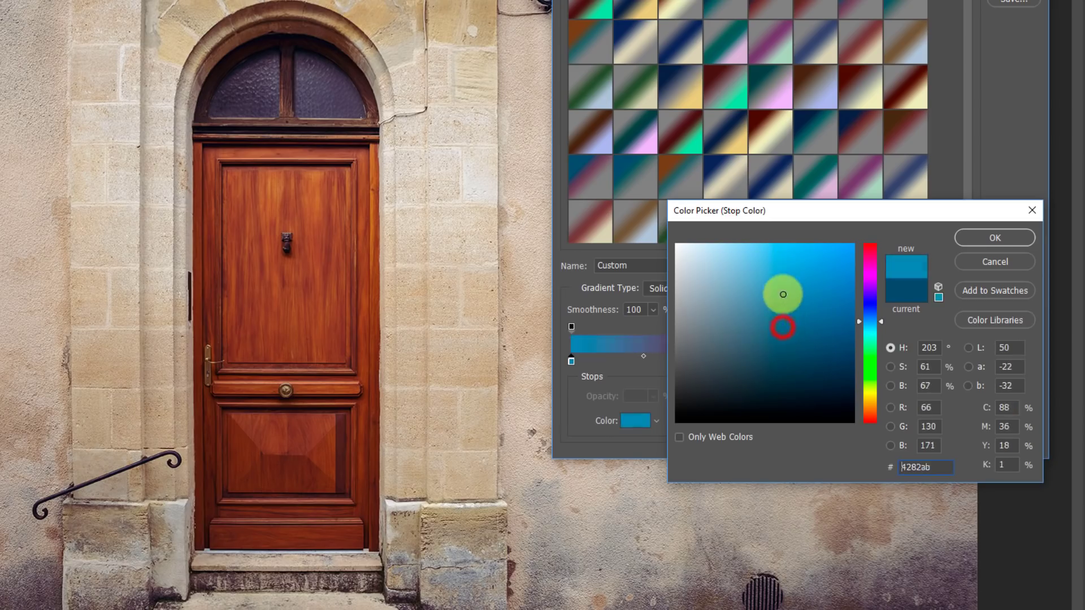
click(810, 304)
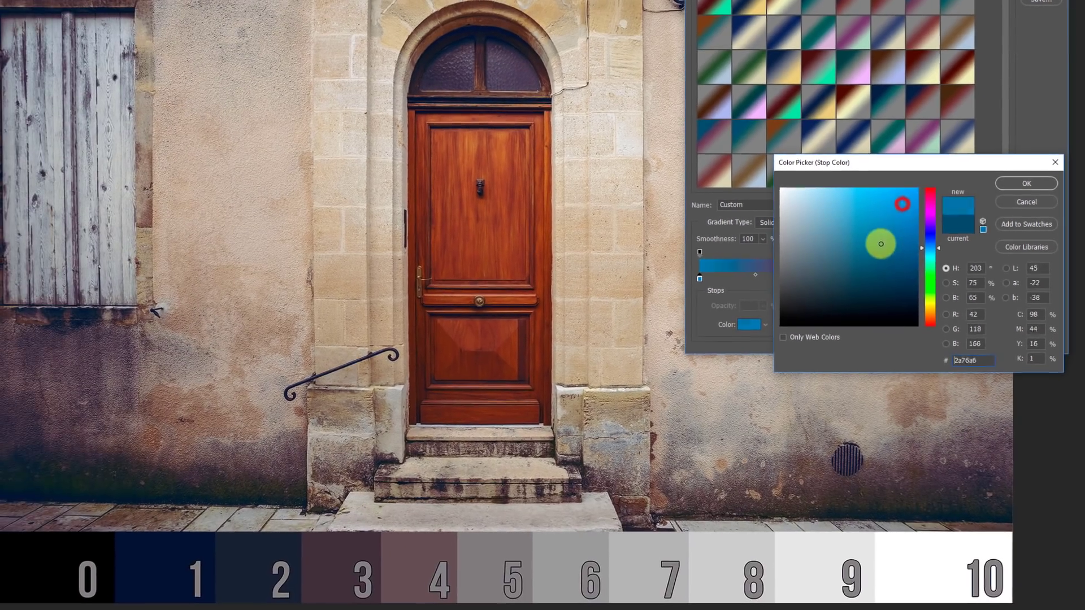
click(905, 208)
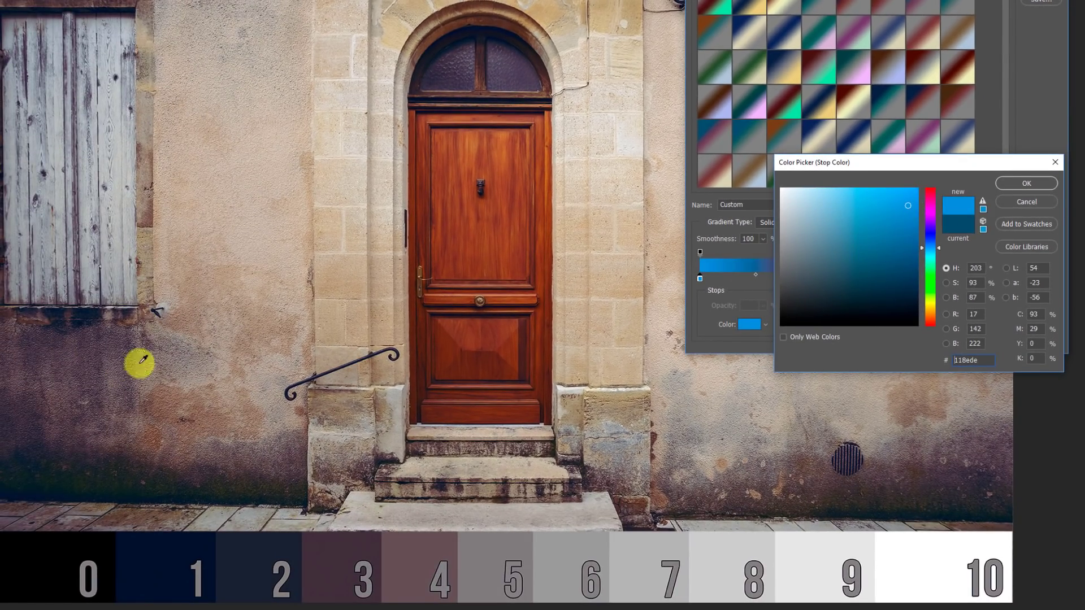
click(898, 275)
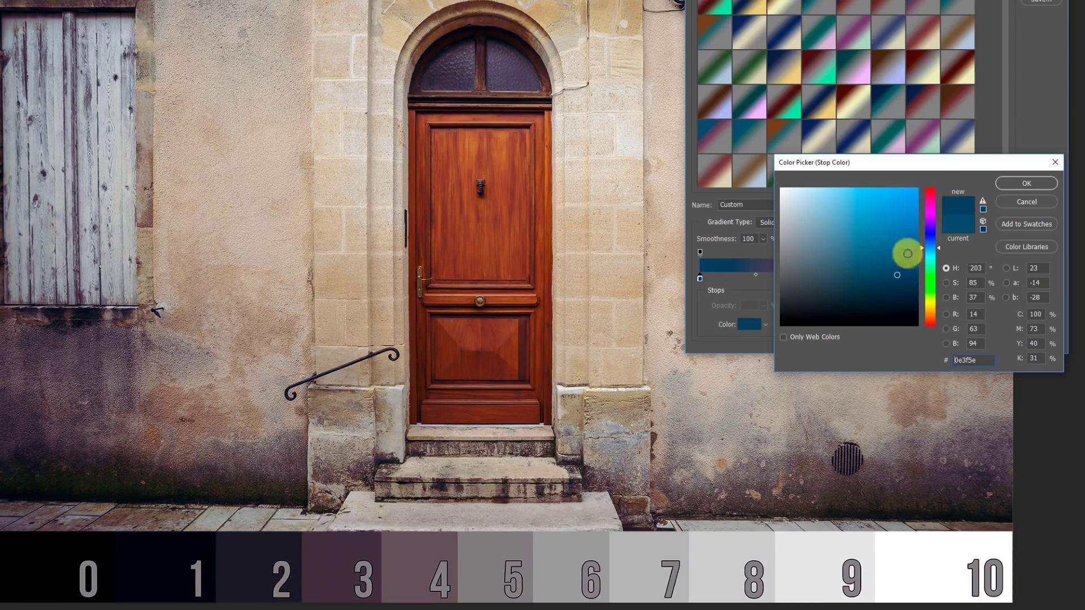
mouse_move(899, 276)
mouse_down()
mouse_move(884, 182)
mouse_move(835, 175)
mouse_move(855, 183)
mouse_up()
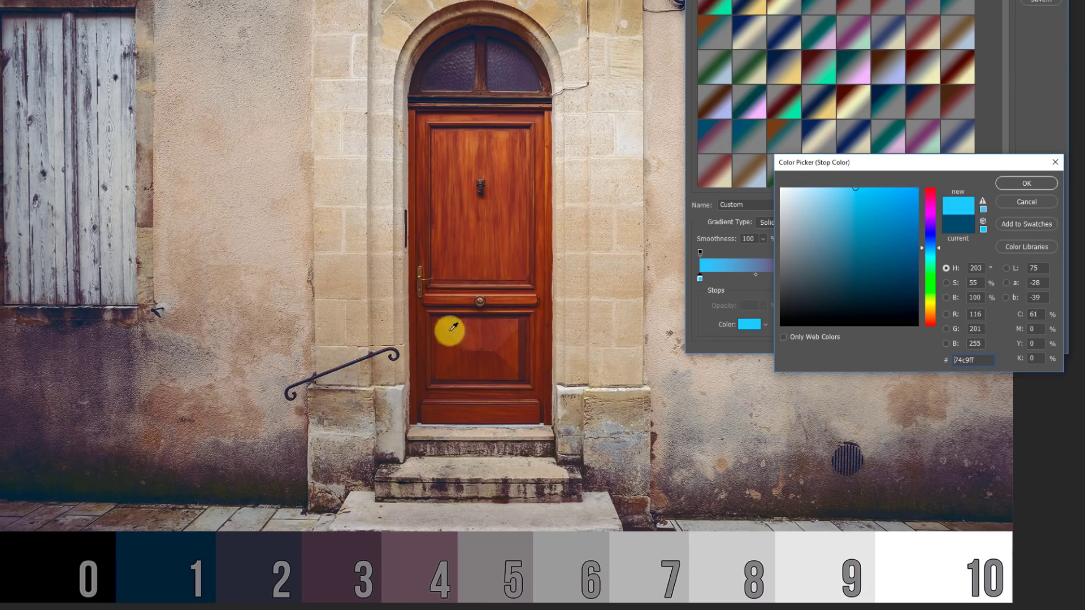
mouse_move(856, 192)
mouse_down()
mouse_move(870, 252)
mouse_move(858, 277)
mouse_up()
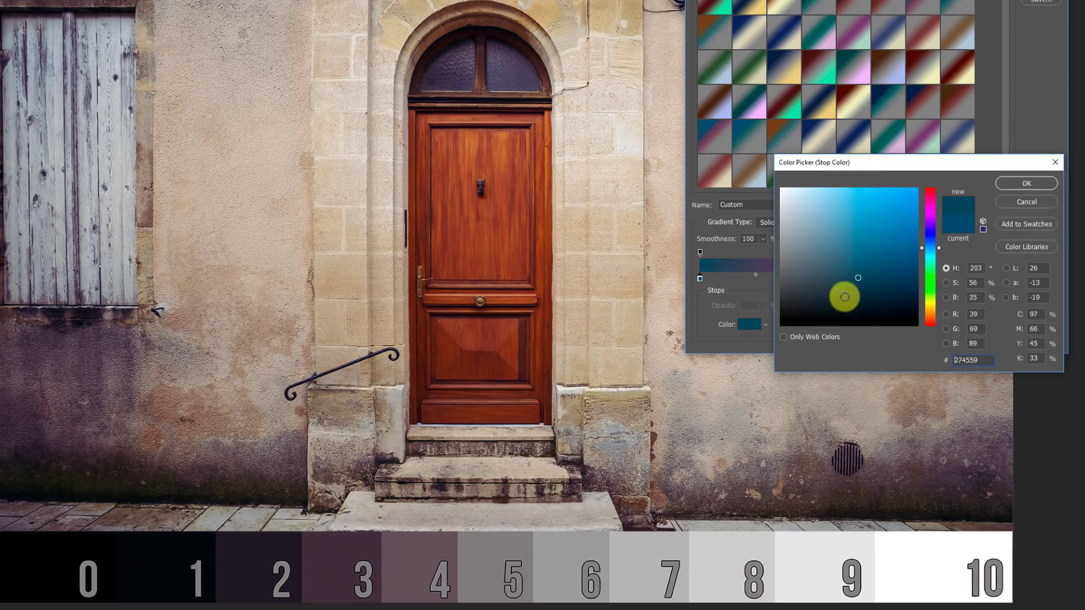
drag(858, 277, 856, 245)
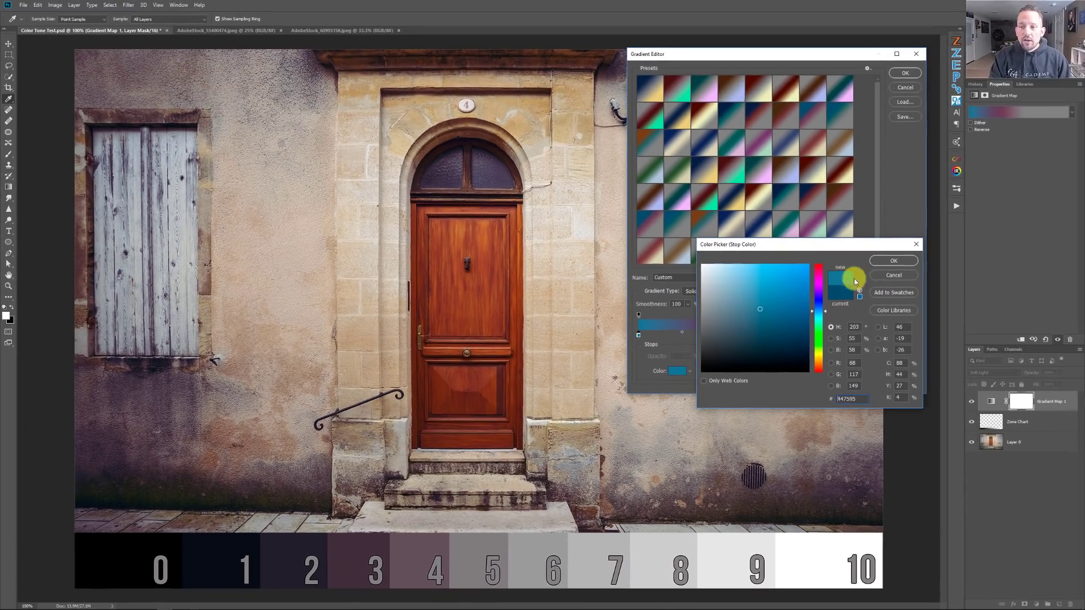
click(1026, 183)
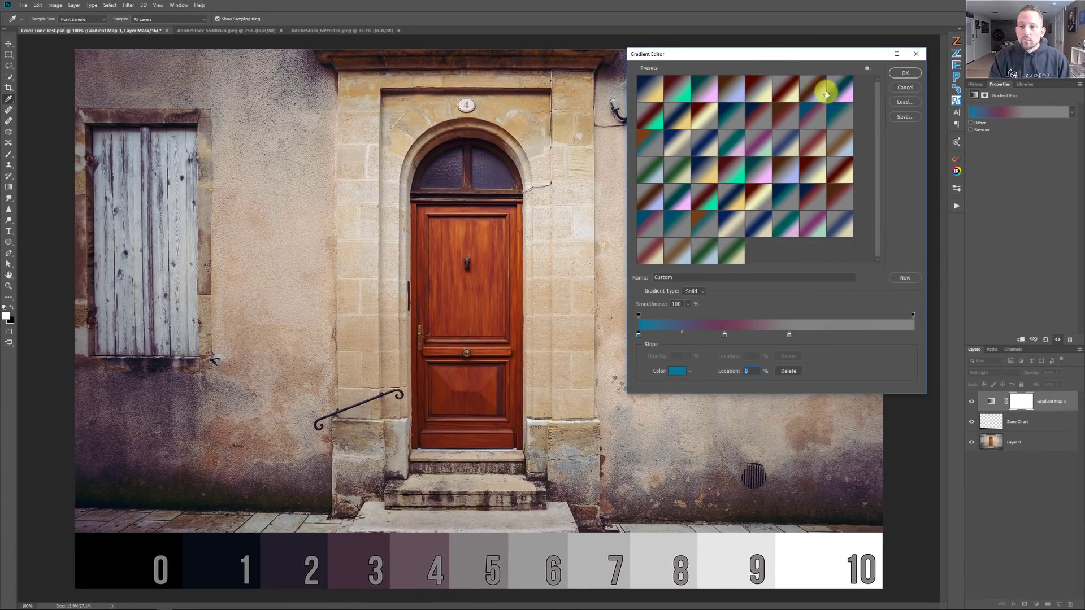
Apply the teal-gray-pink preset and inspect the colors of its pink highlight stop and teal shadow stop
click(699, 89)
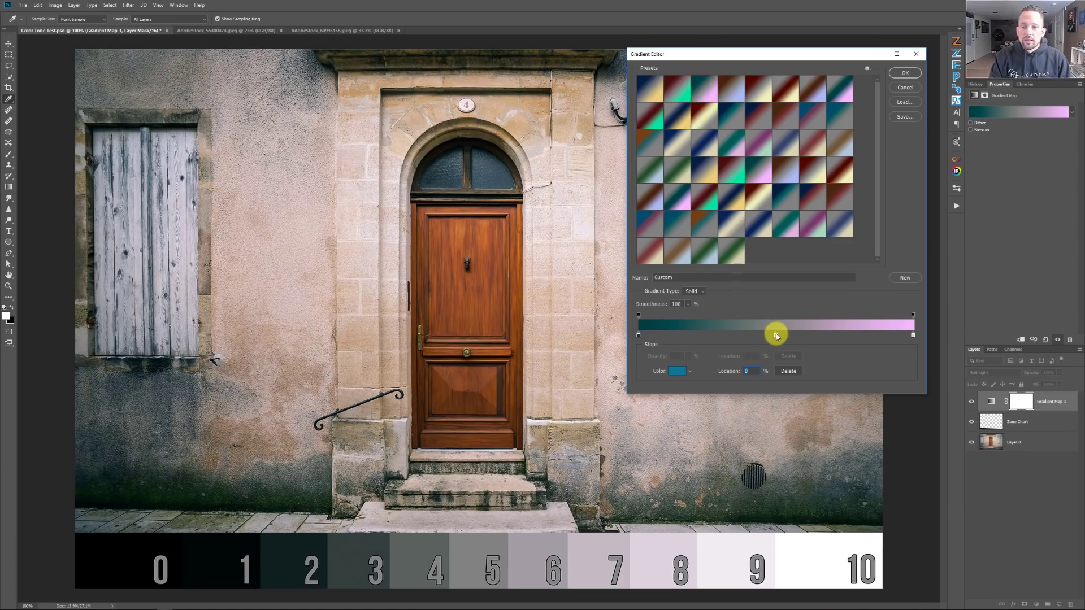
double_click(915, 336)
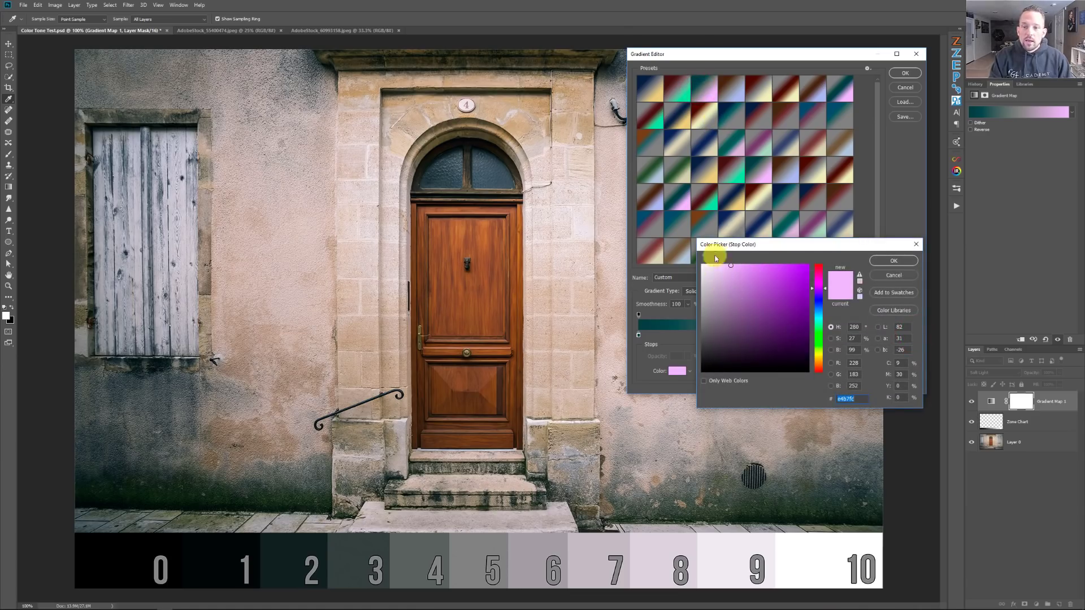
click(899, 260)
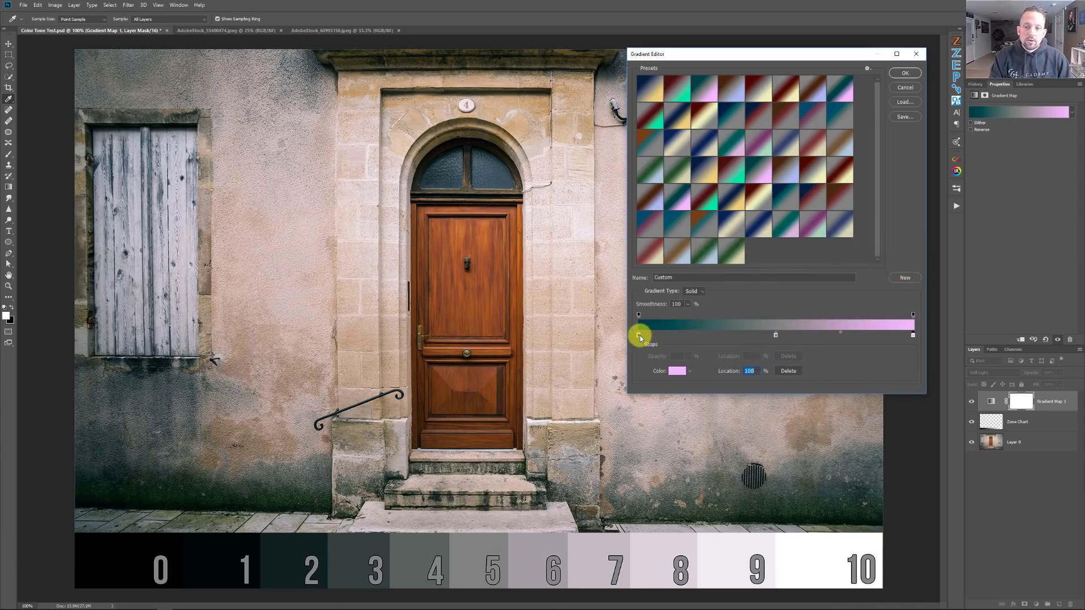
double_click(639, 337)
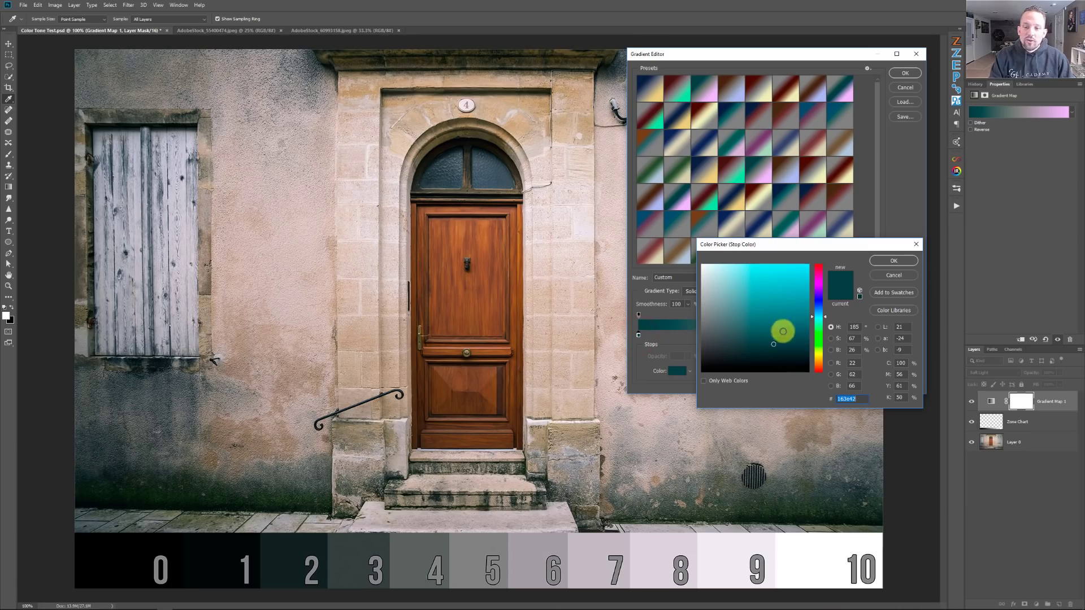
click(896, 257)
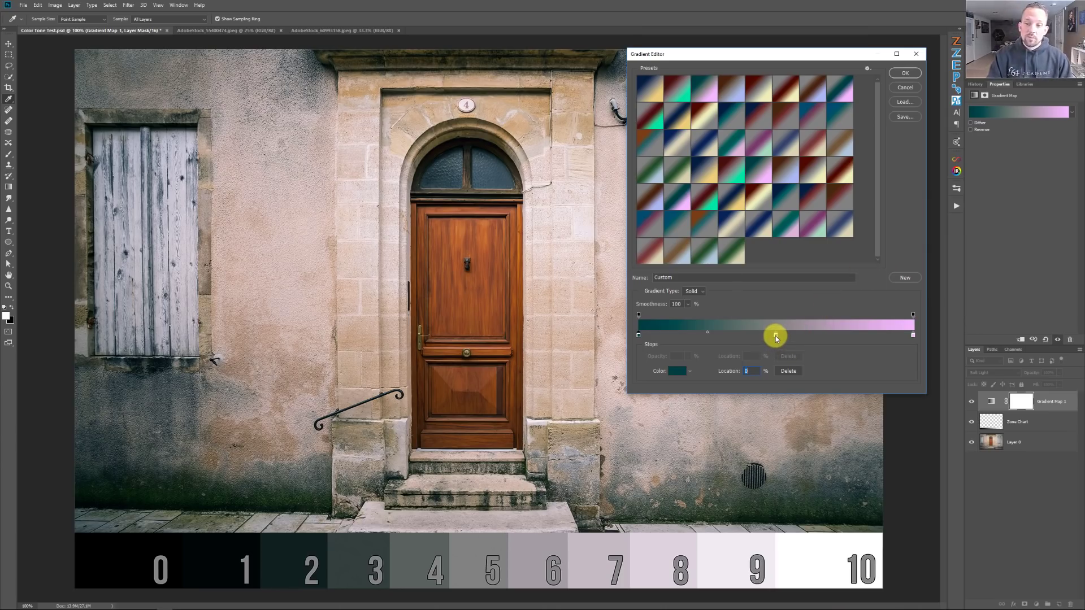
Set the teal shadow stop's color to neutral gray #808080 and move the pink highlight stop to 77%
double_click(639, 336)
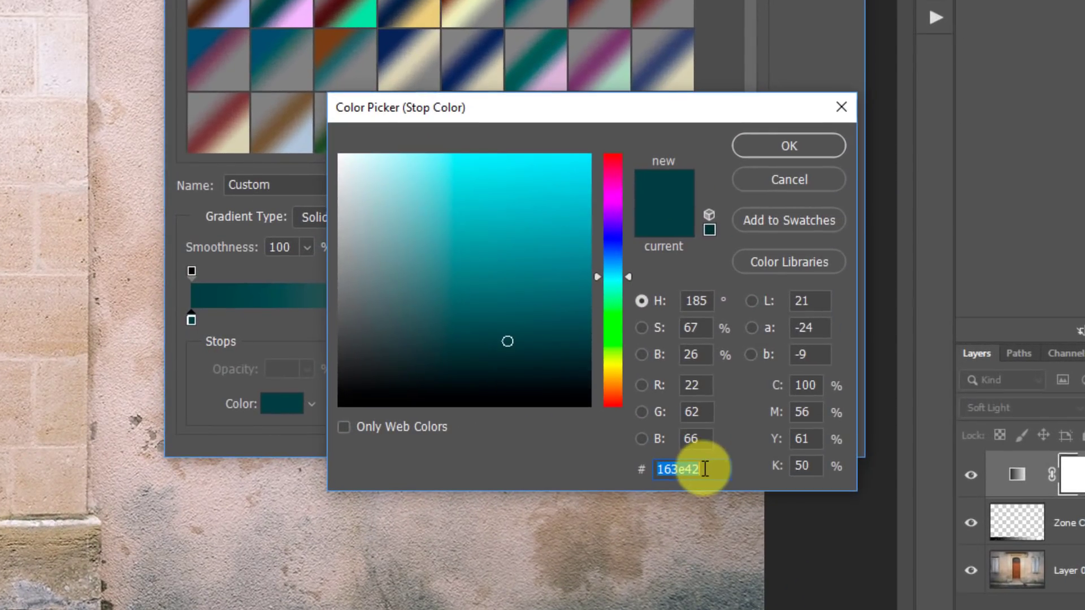
double_click(696, 469)
text(8)
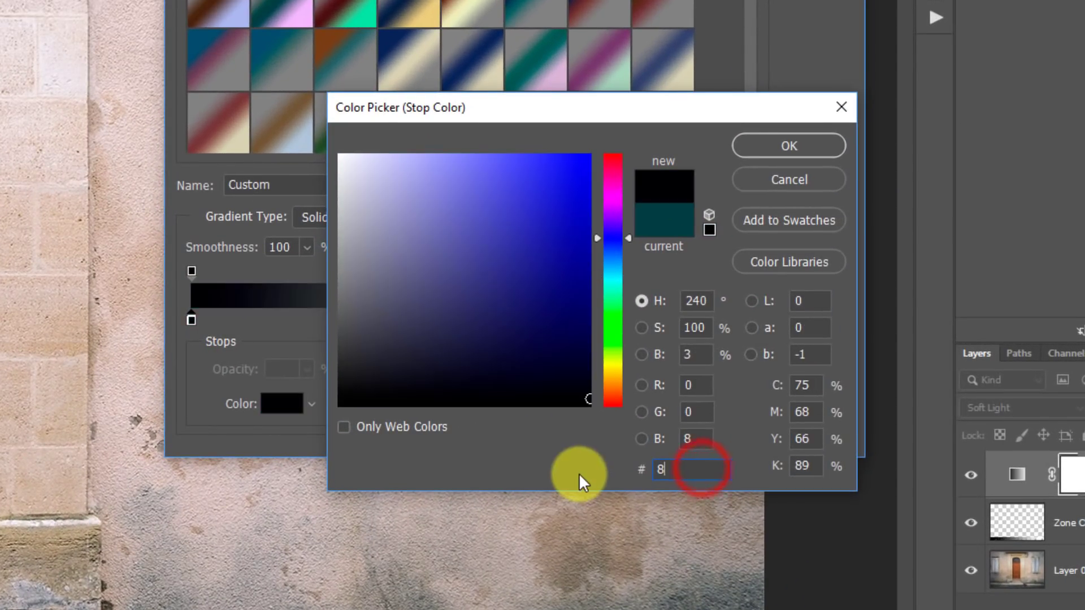
text(08080)
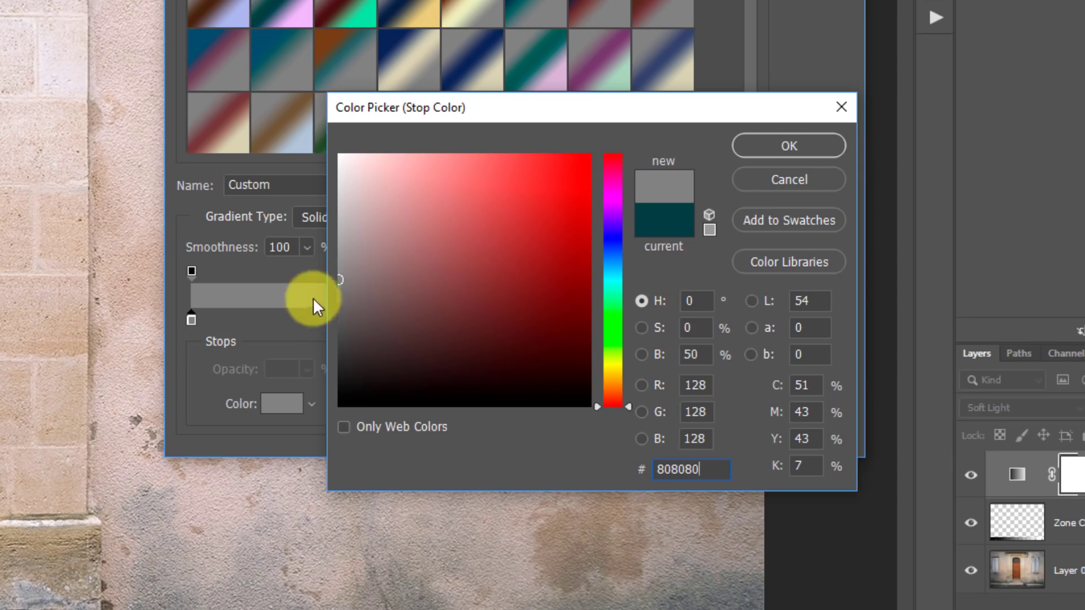
drag(347, 257, 315, 272)
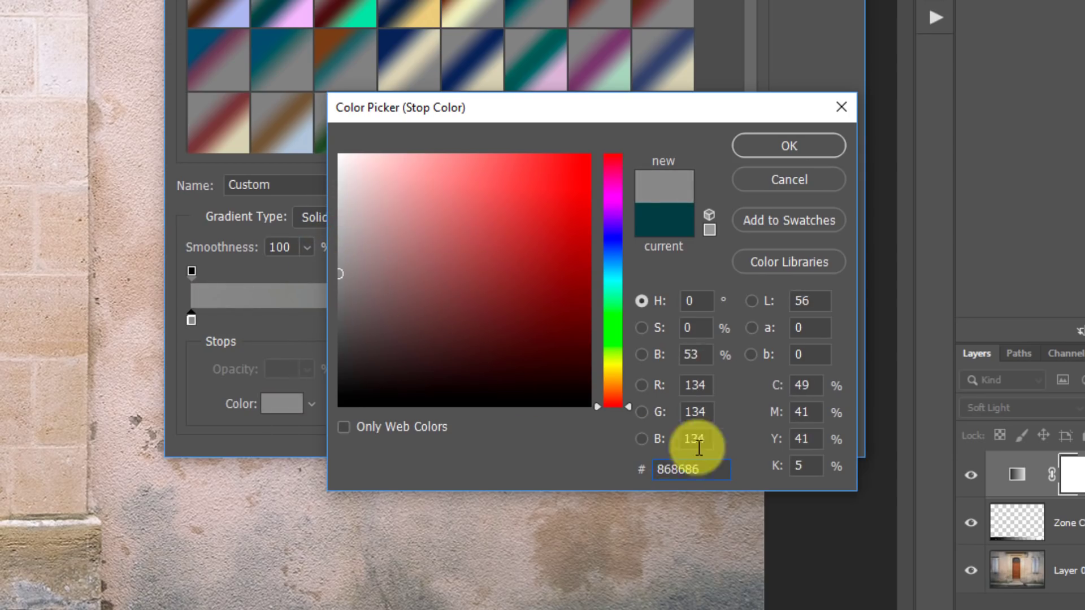
double_click(700, 468)
text(808080)
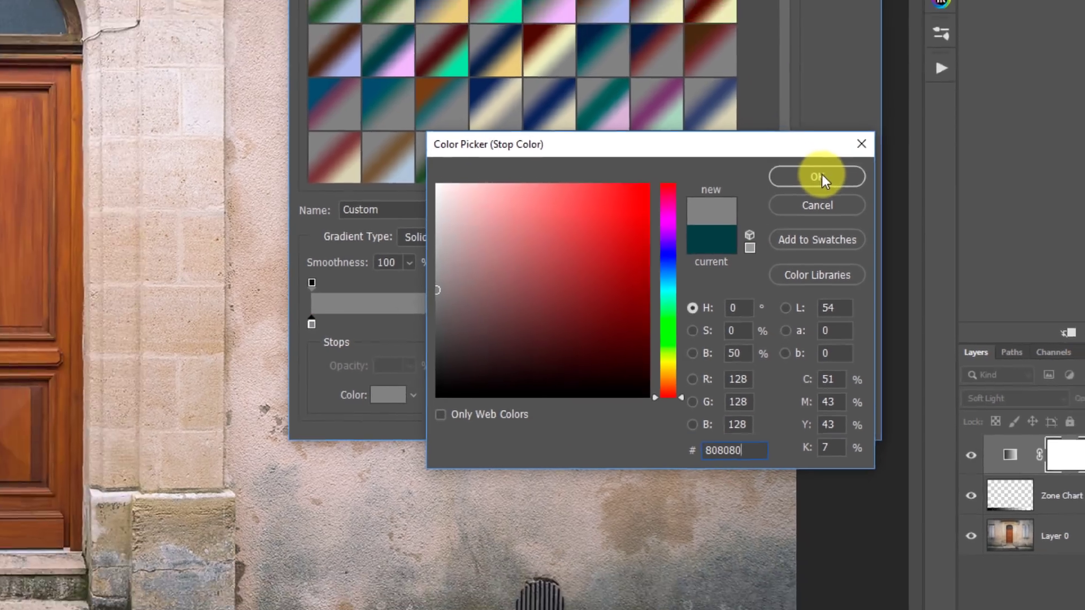
click(795, 142)
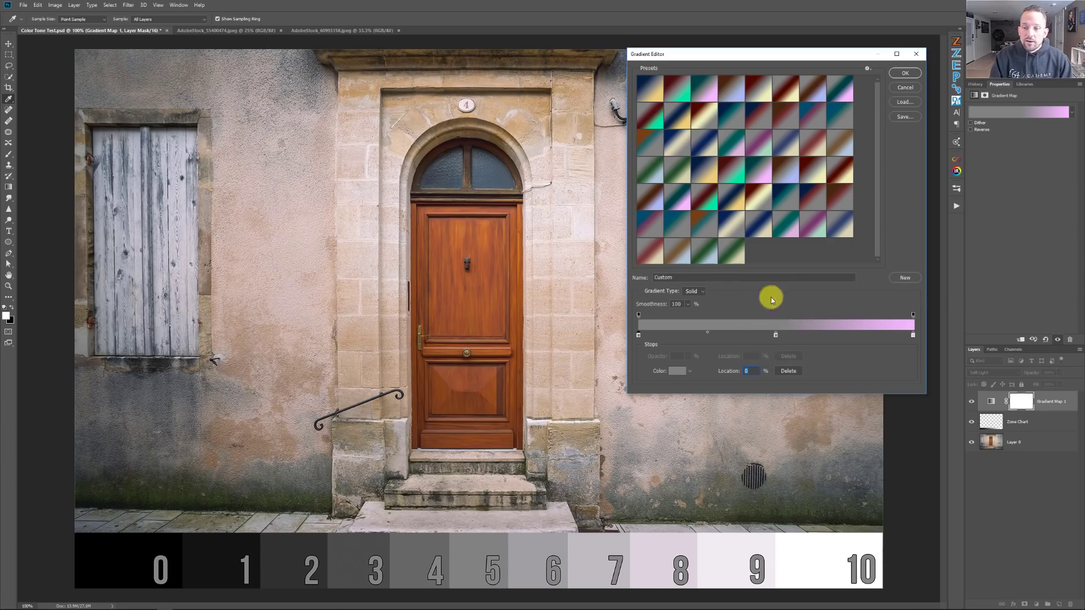
click(914, 335)
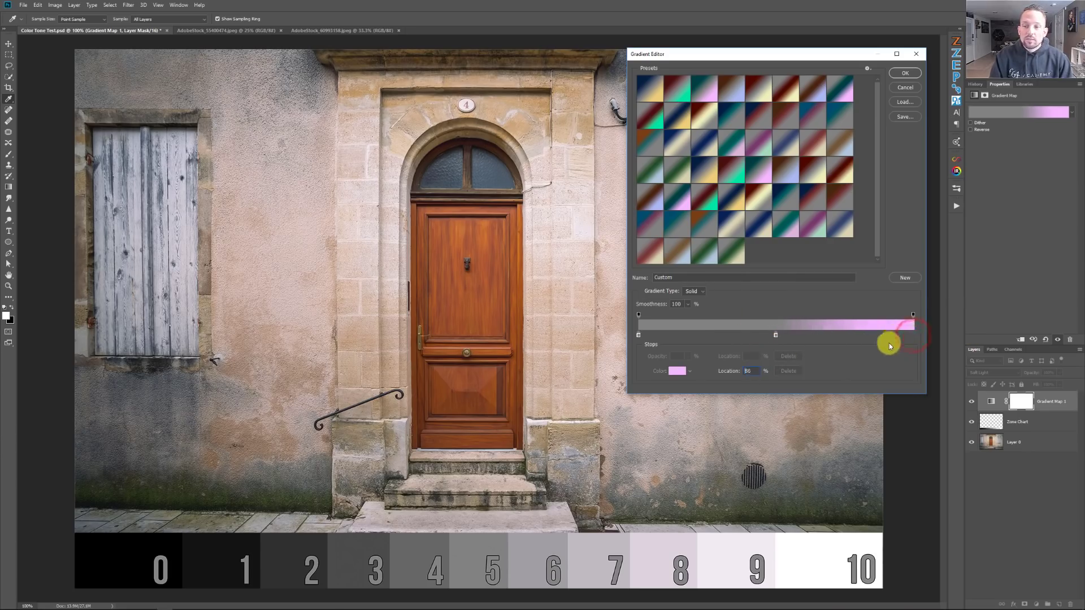
drag(902, 335, 854, 334)
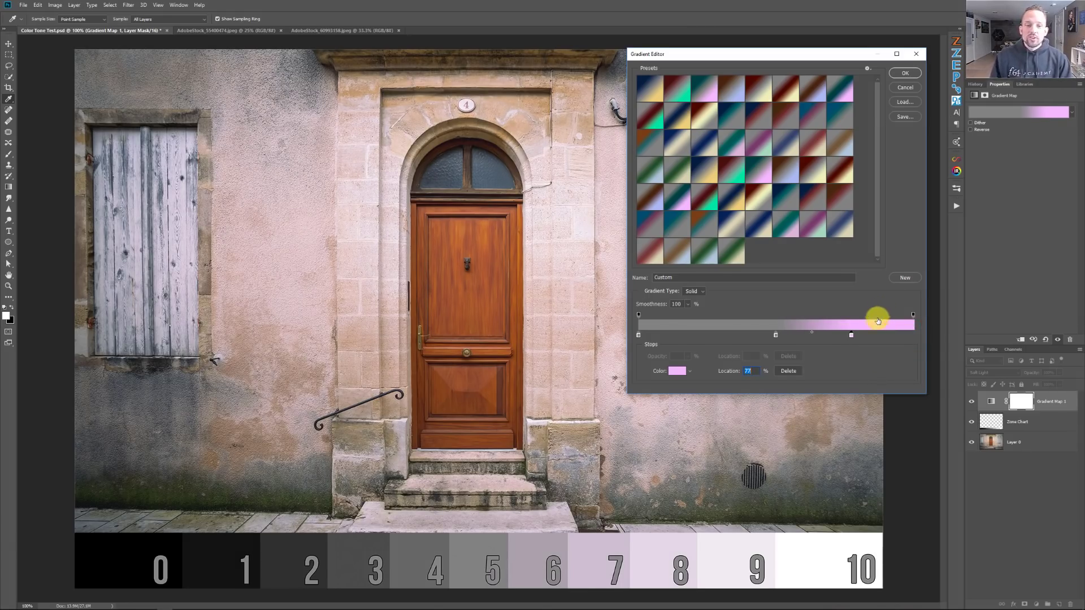
Try the gray-red-cream, navy-red-gray and gray-navy-gold gradient presets on the facade photo
click(815, 145)
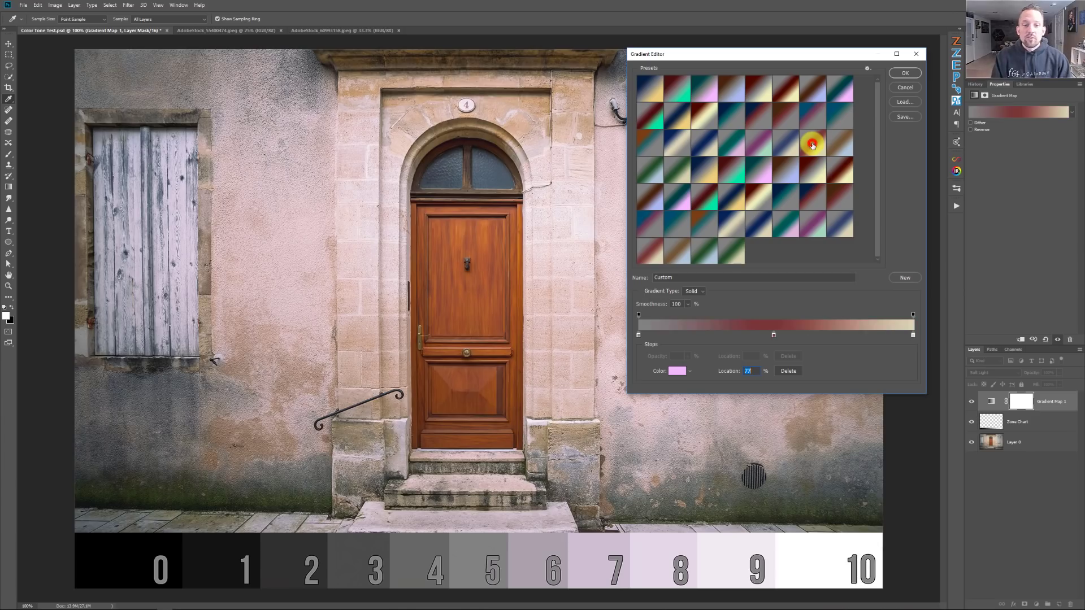
click(812, 185)
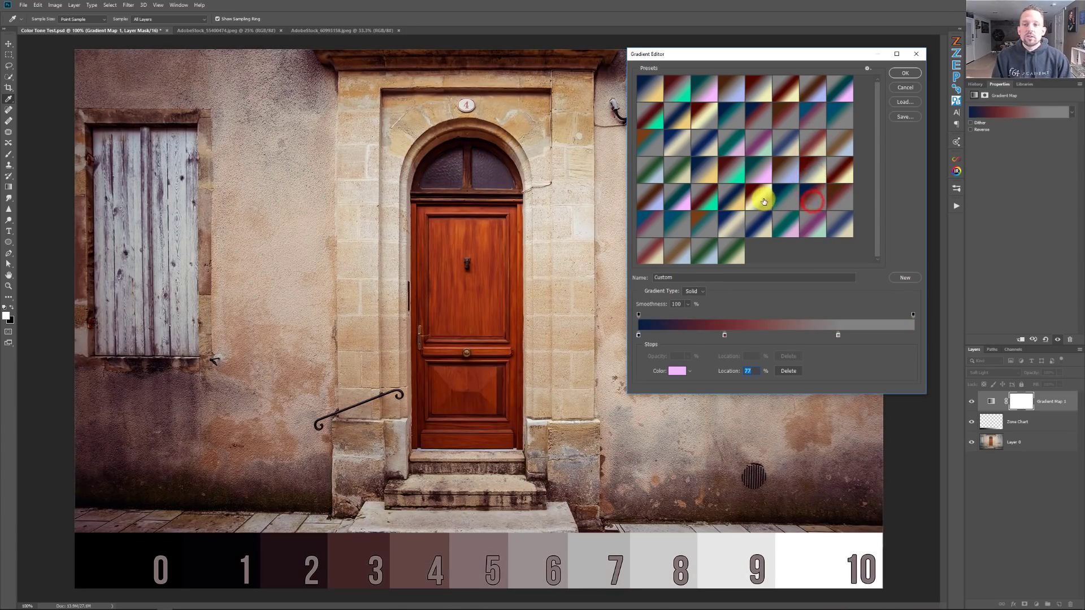
click(759, 196)
click(734, 203)
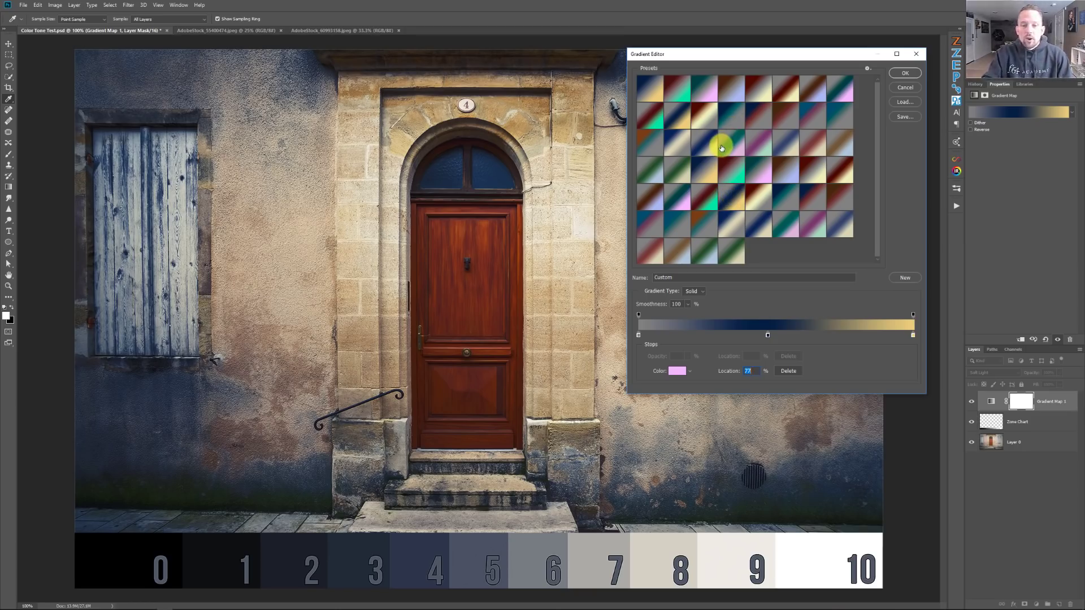
Compare the gray-red-cream, gray-brown-light blue and gray-teal-pink presets, and apply the navy-gray-gold preset to the gradient map
click(815, 146)
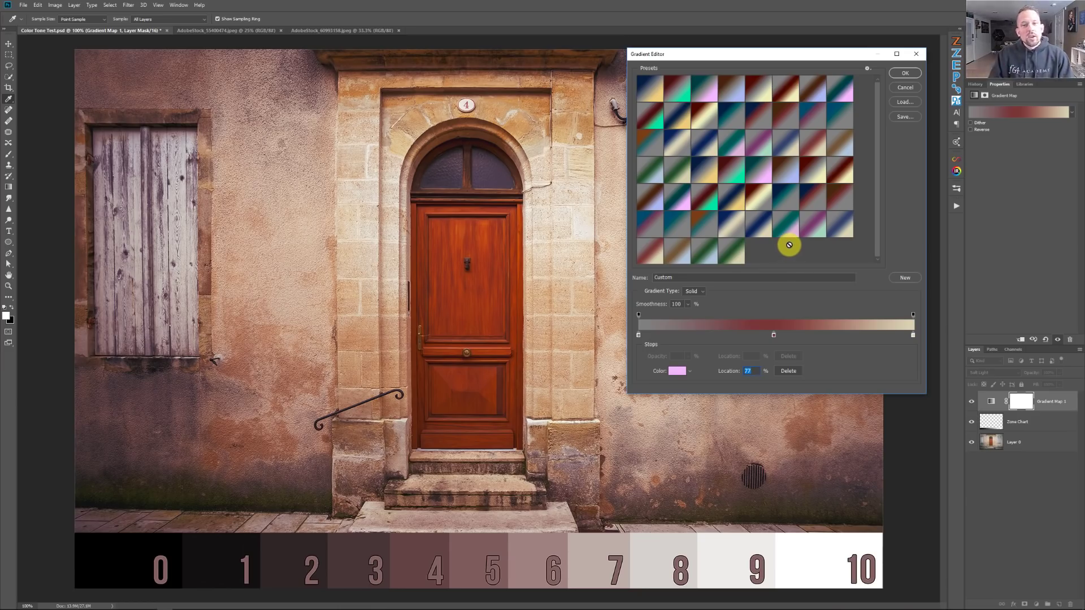
click(845, 138)
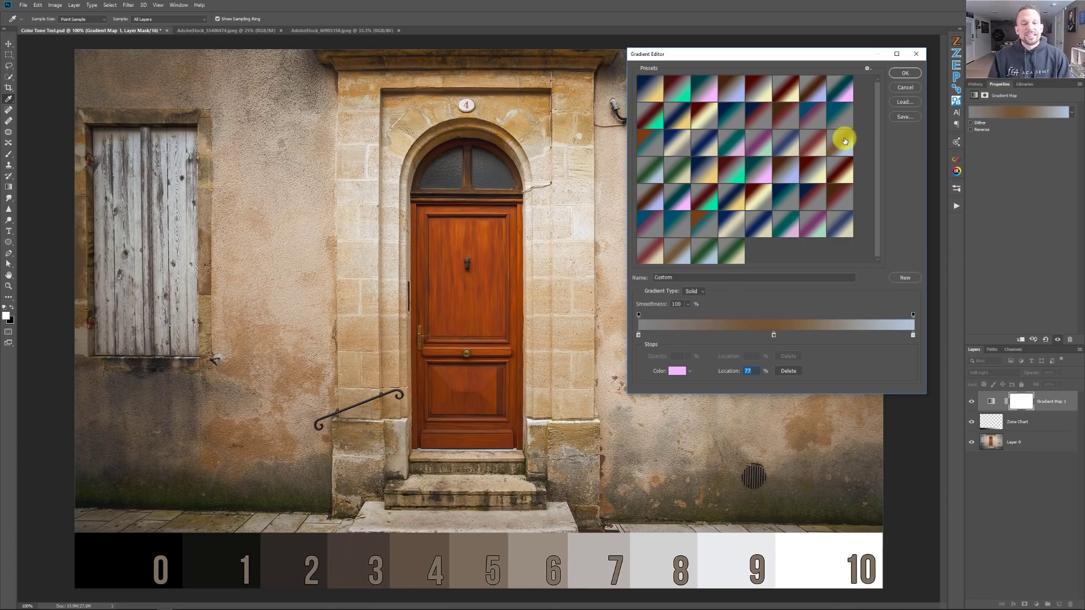
click(835, 93)
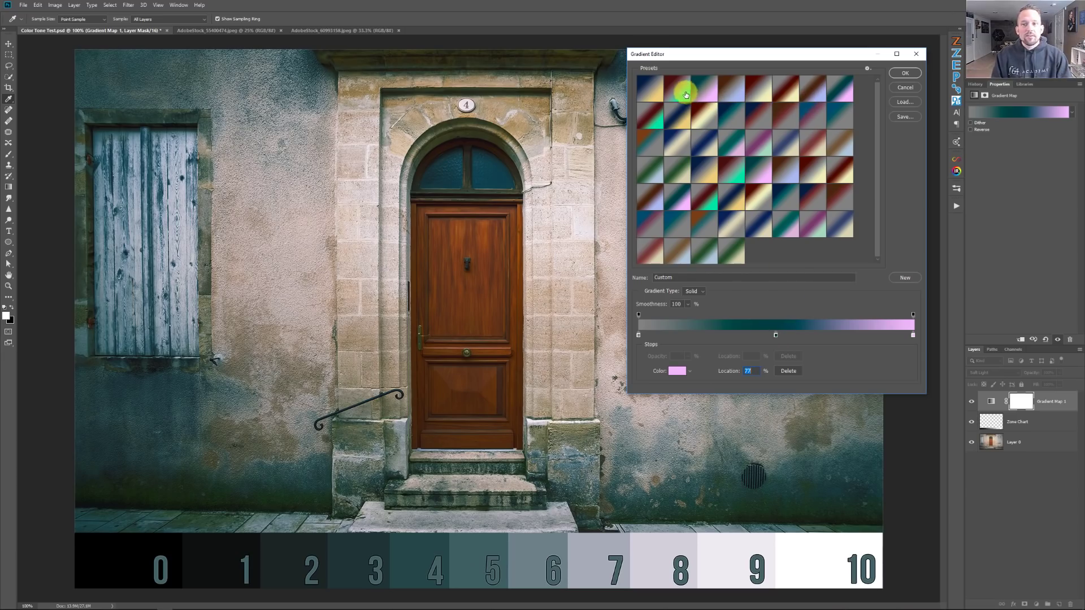
click(651, 92)
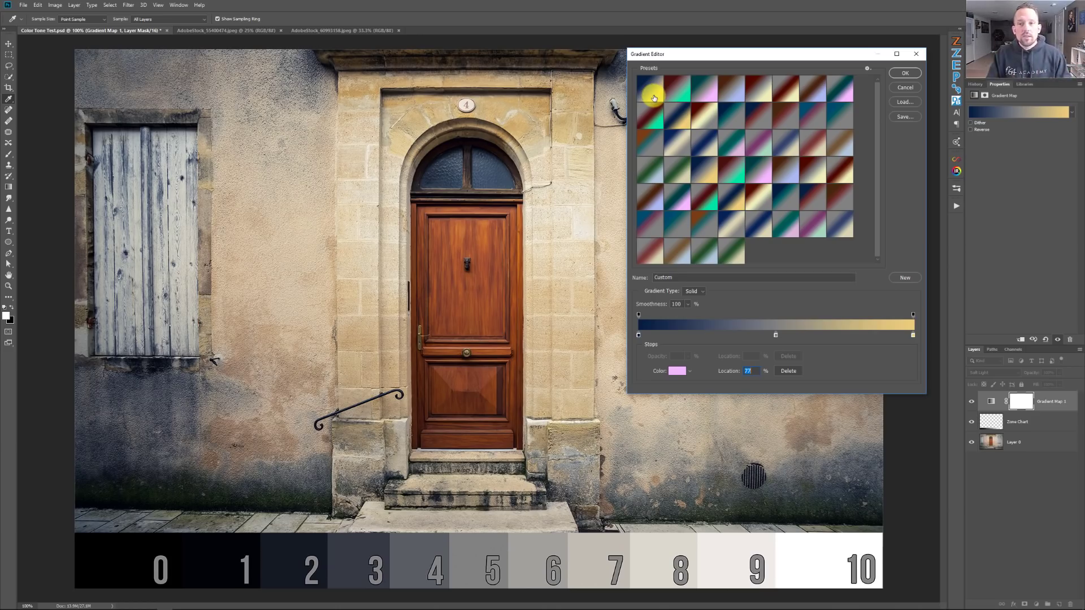
click(904, 73)
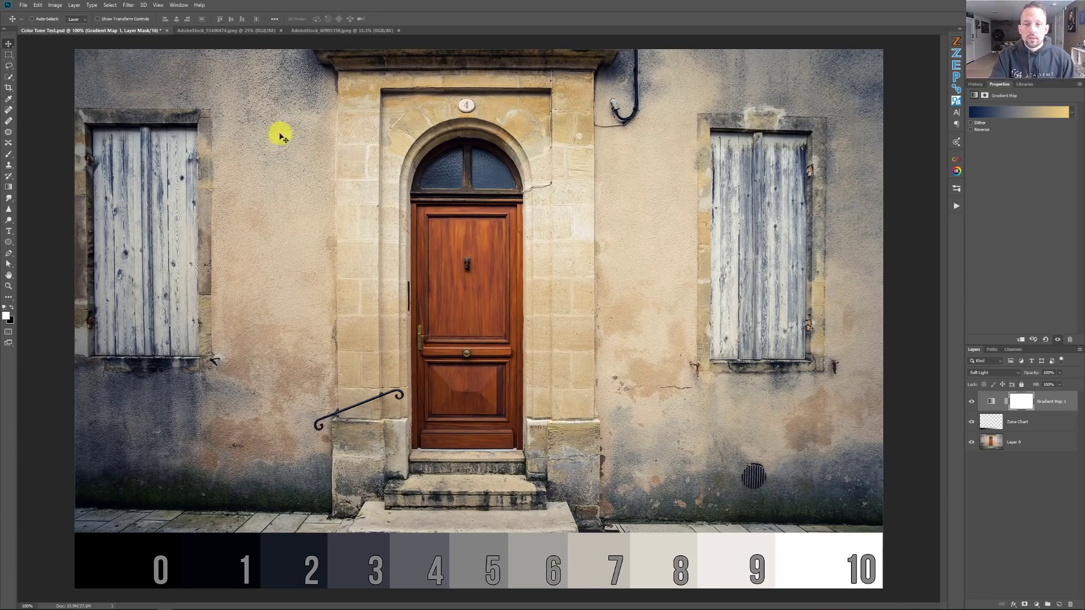
Switch to the document with the woman's profile portrait and run the Soft Light Gradient Toning action on it
click(227, 30)
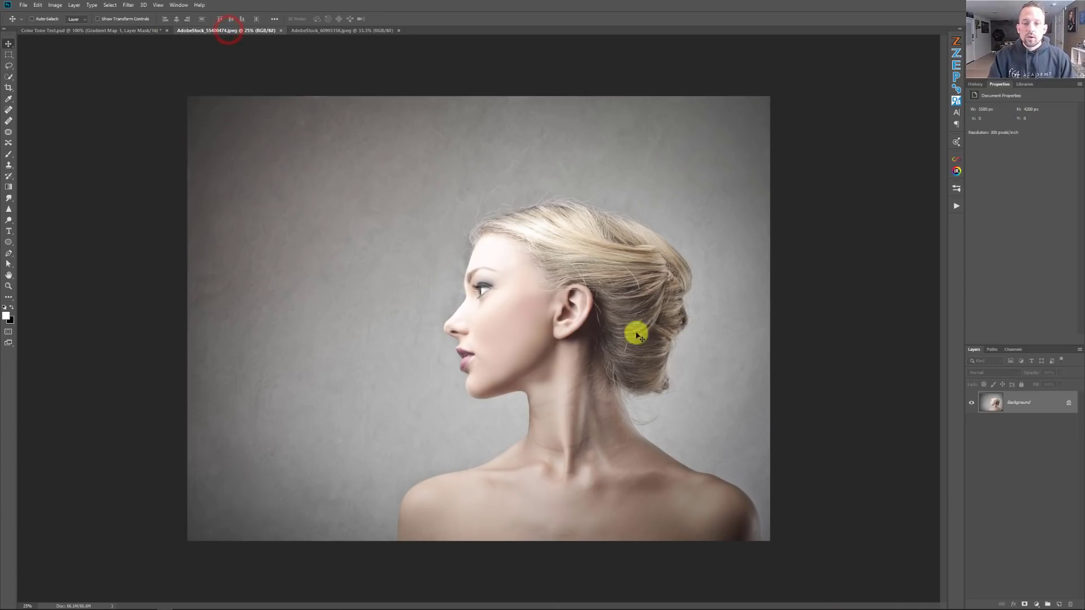
click(957, 206)
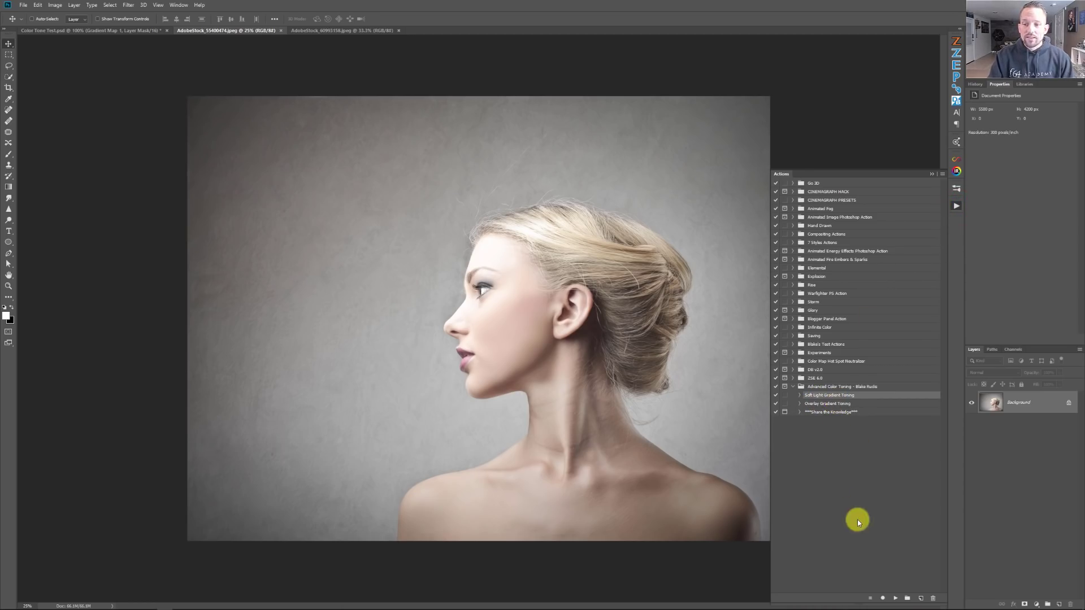
click(896, 598)
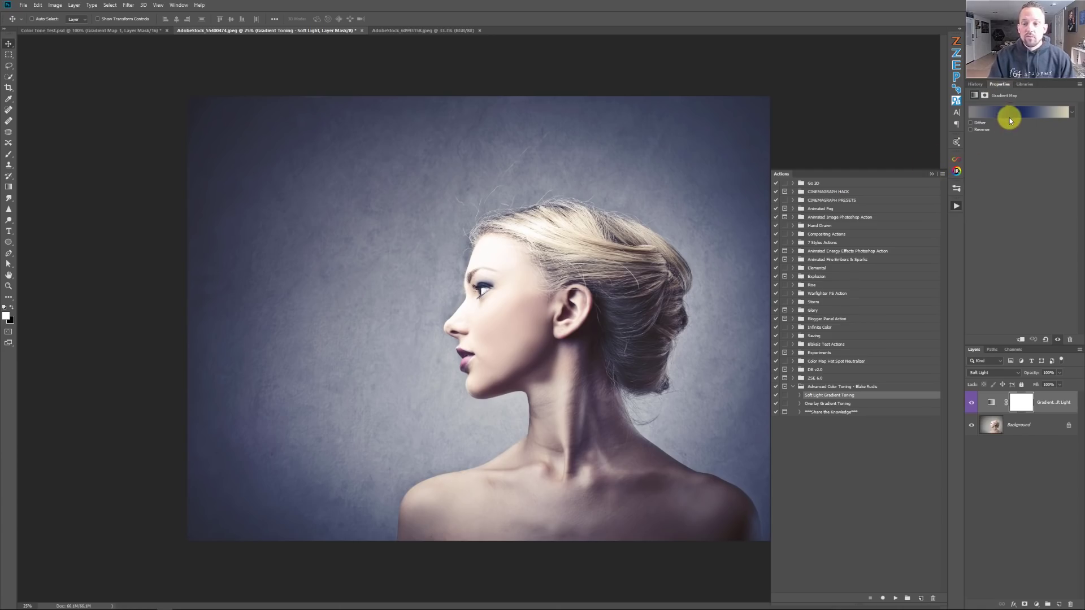
Compare the woman's portrait with and without the Soft Light gradient toning layer
click(933, 173)
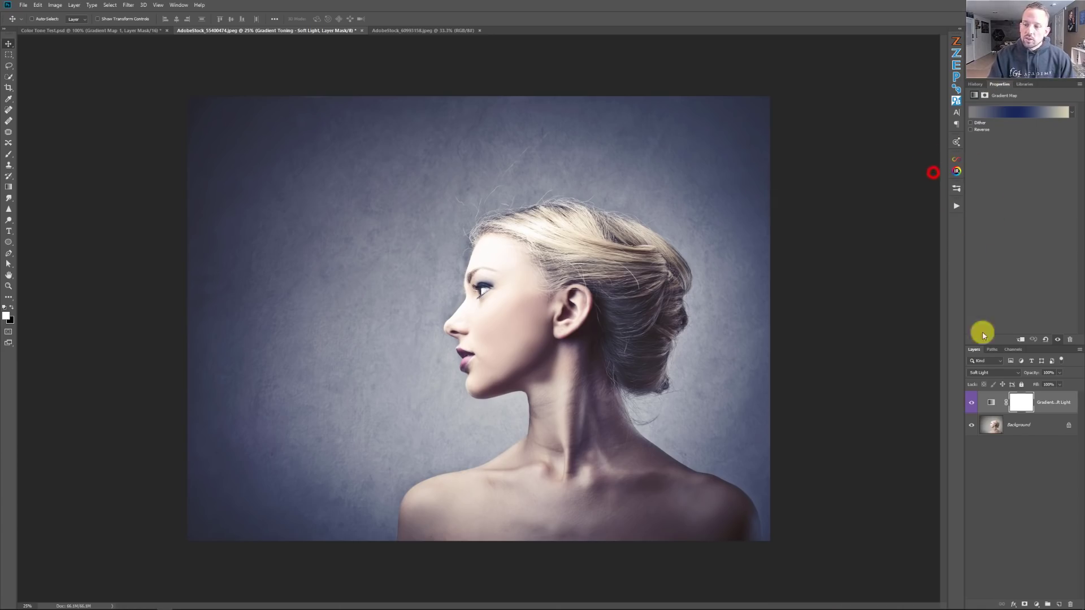
click(972, 403)
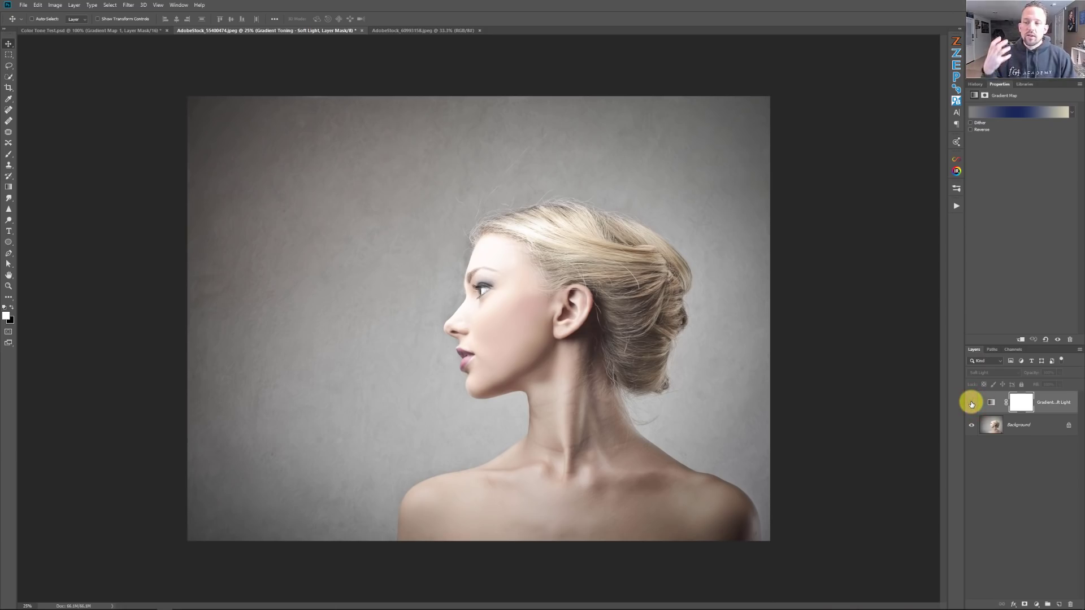
click(972, 403)
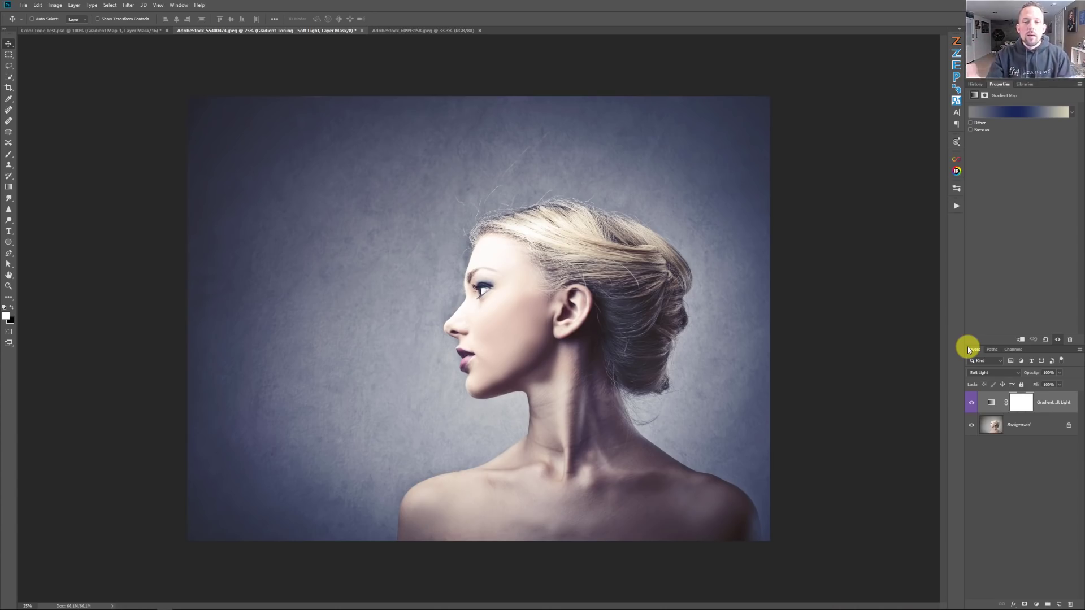
Try several gradient presets on the portrait's gradient map, including gray-teal-pink and gray-brown-light blue
click(1018, 111)
click(839, 81)
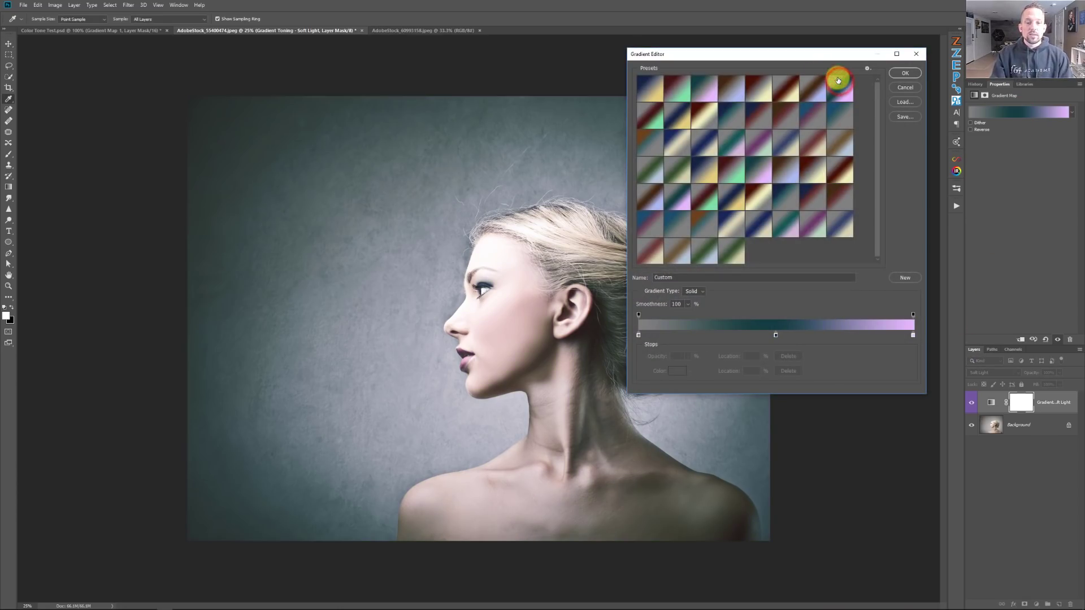
click(764, 88)
click(704, 88)
click(678, 88)
click(651, 88)
click(661, 189)
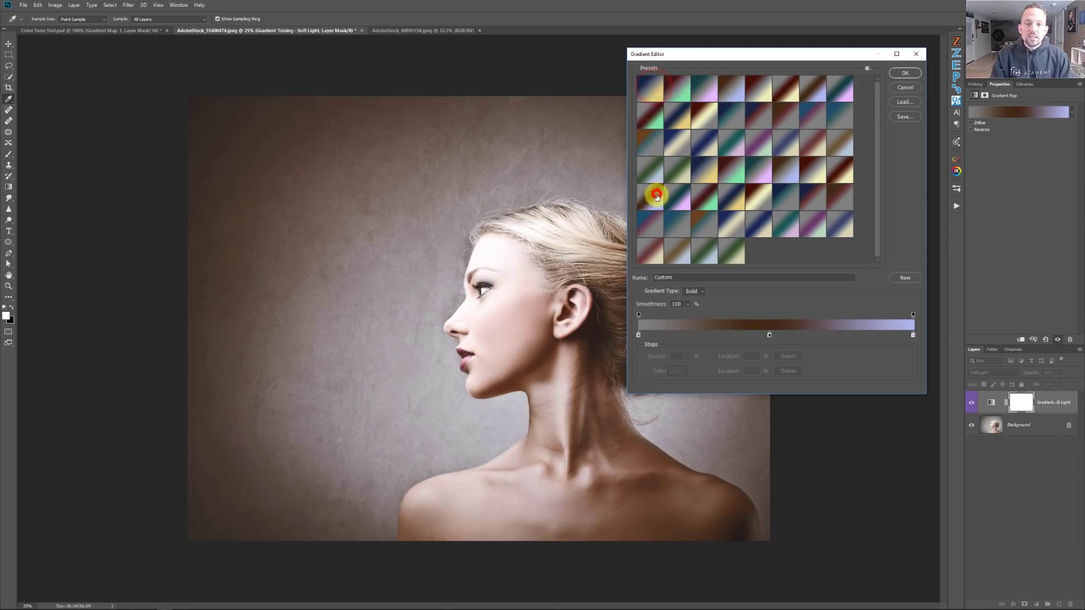
Compare the blue-teal-gray, gray-purple-mint and gray-red-cream presets on the portrait, and apply the gray-teal-lilac preset to its gradient map
click(657, 229)
click(680, 226)
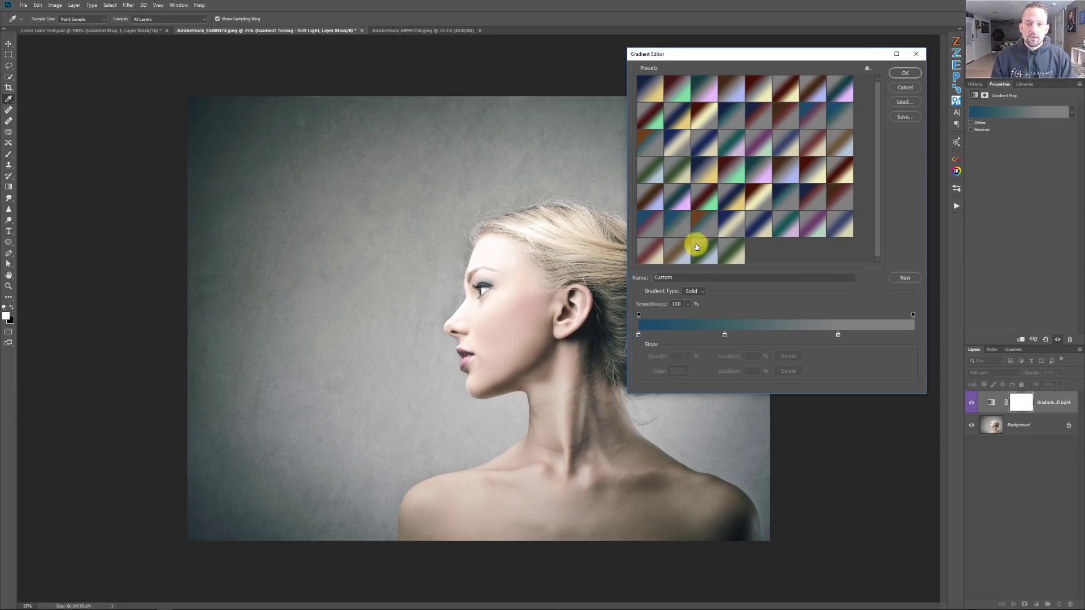
click(806, 227)
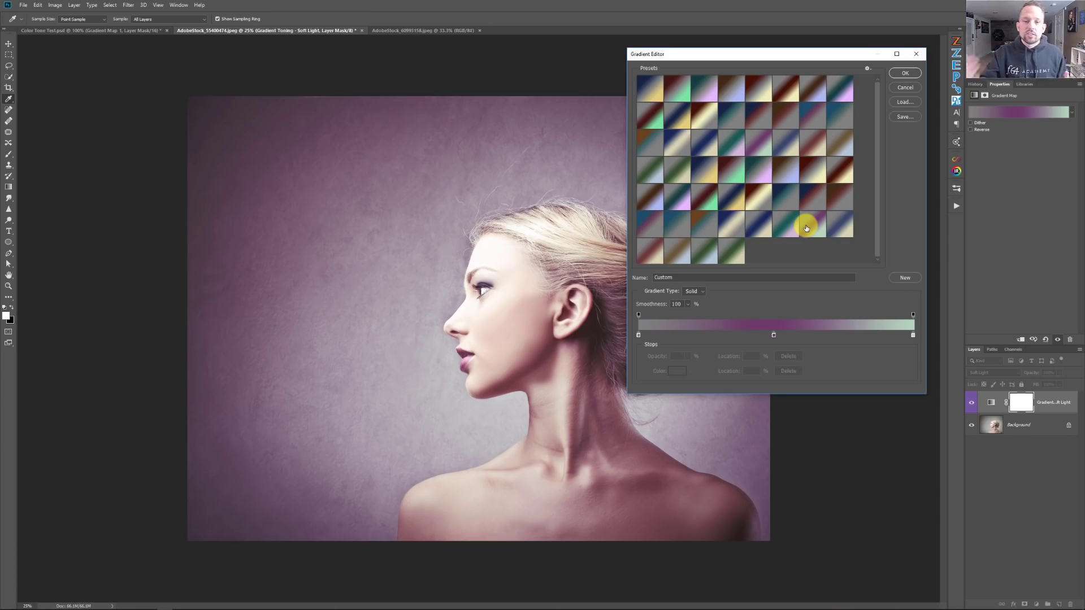
click(789, 89)
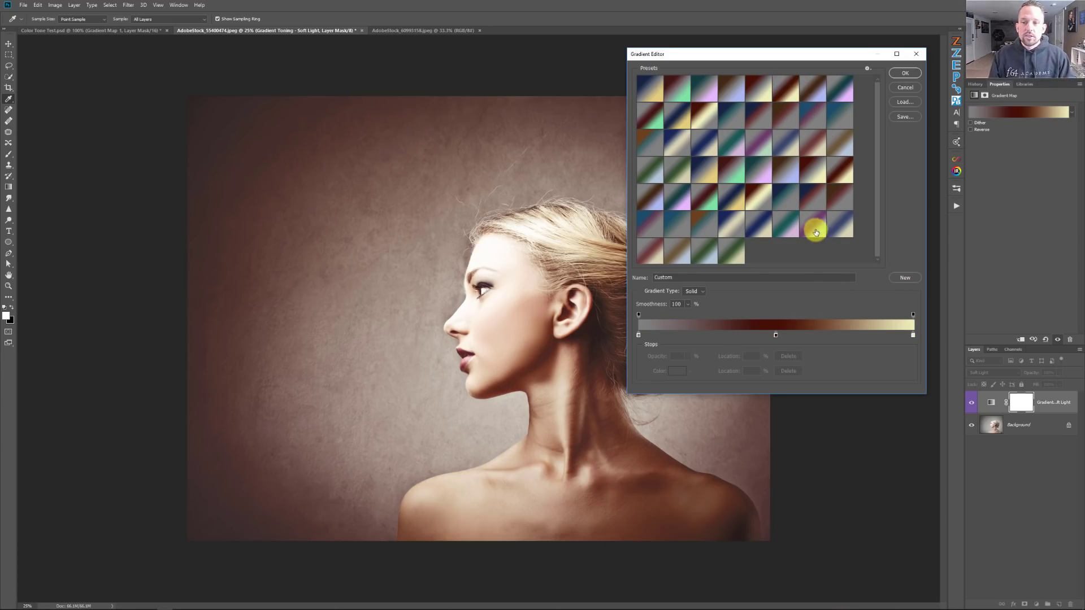
click(783, 223)
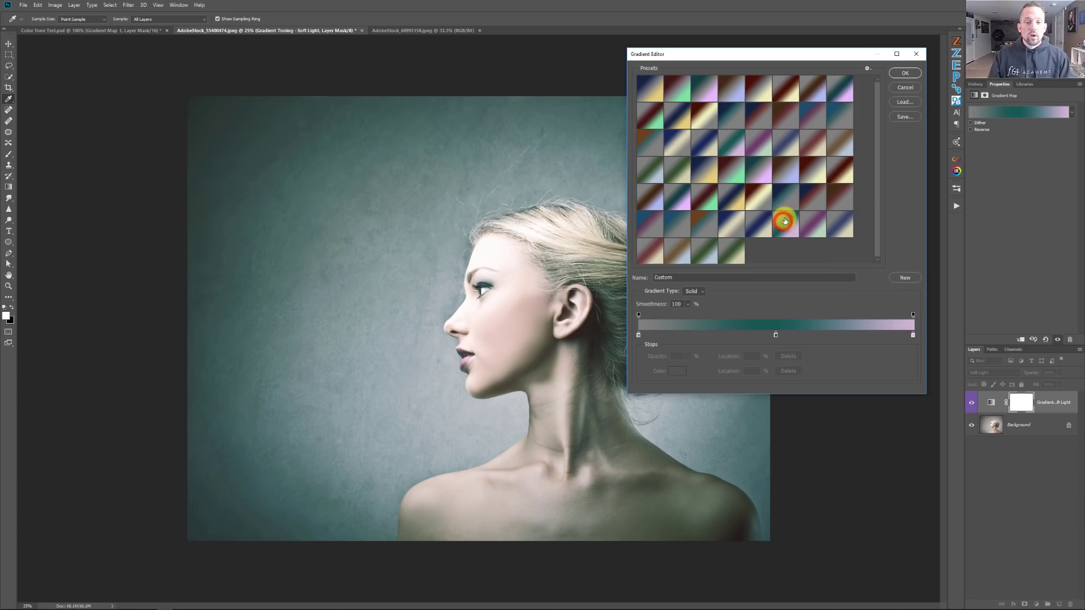
click(900, 73)
Compare the toned profile portrait with the untoned photo of the woman on the bicycle
click(395, 30)
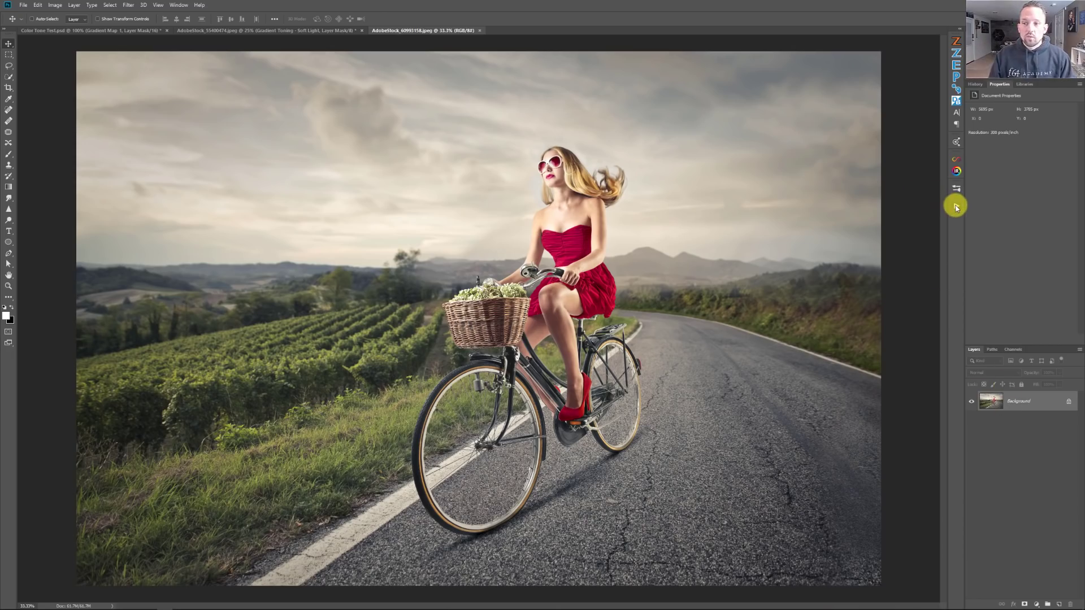
click(304, 30)
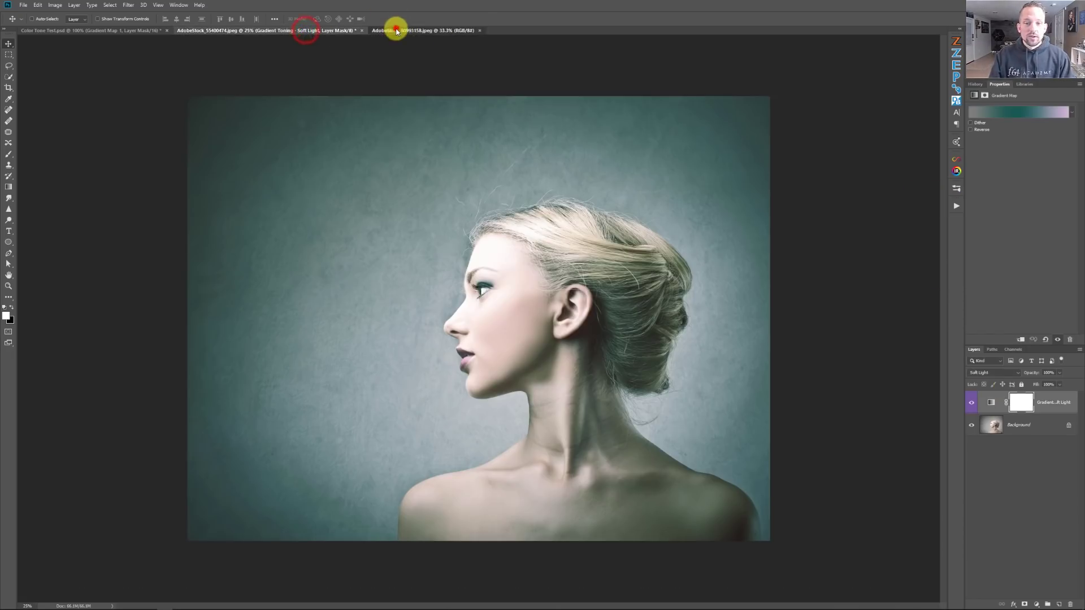
click(395, 30)
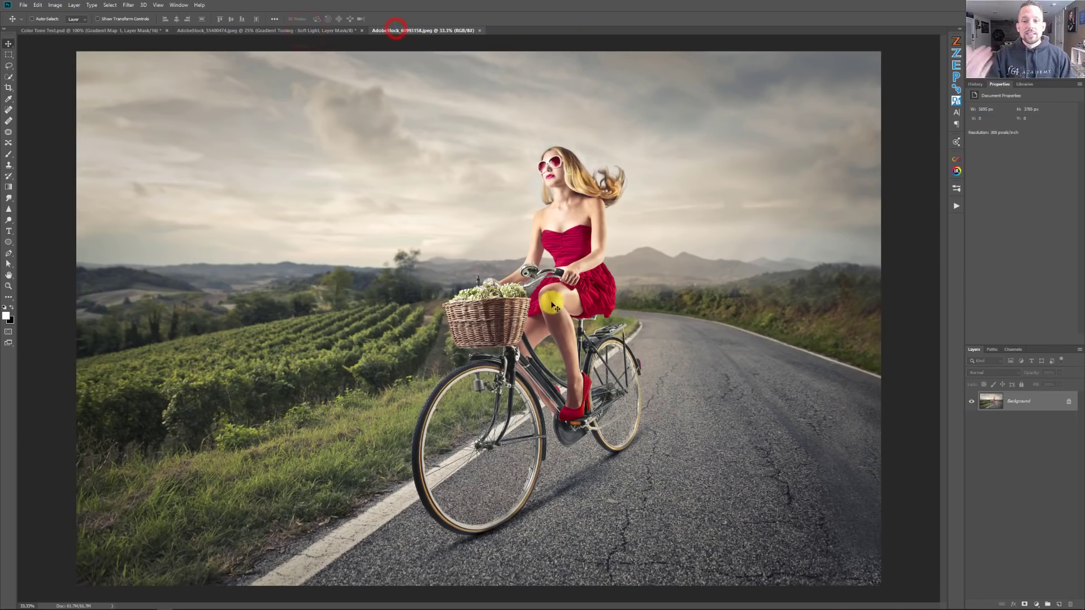
click(294, 30)
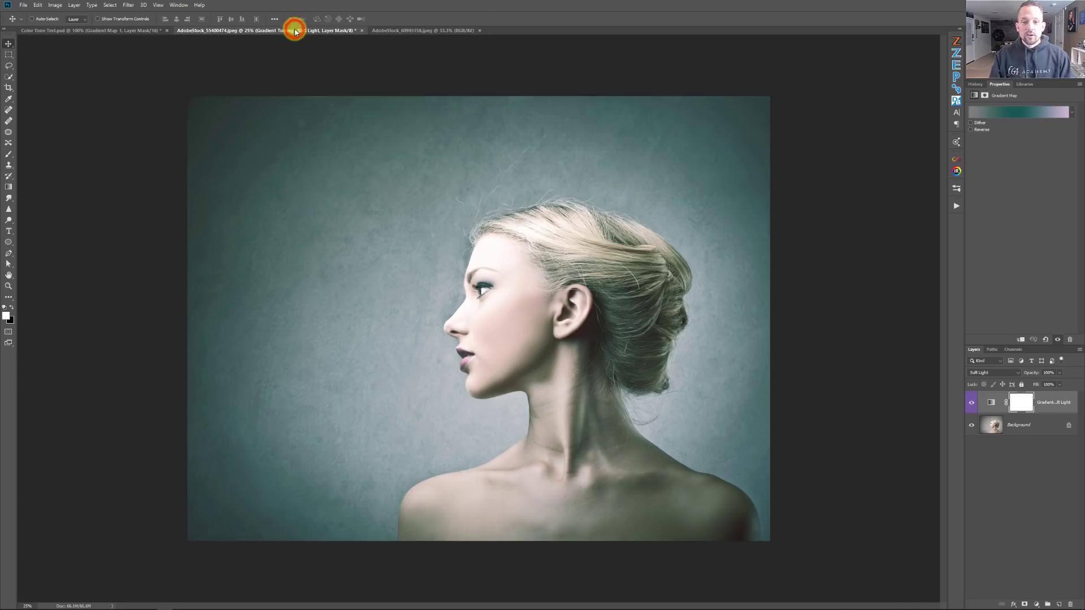
Switch to the document with the woman on the bicycle and run the Soft Light Gradient Toning action on it
click(413, 30)
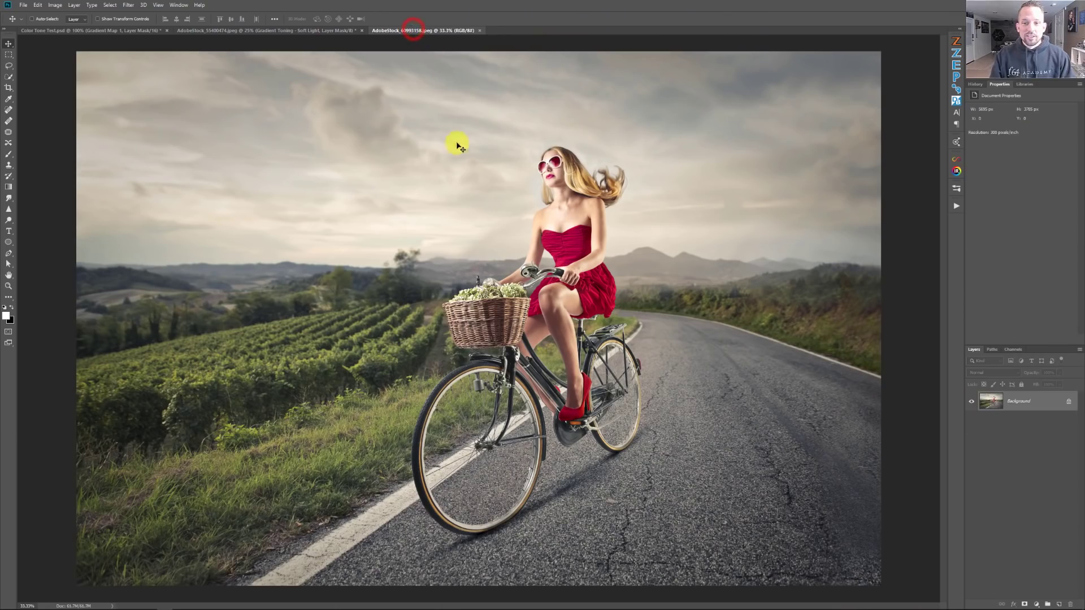
click(956, 203)
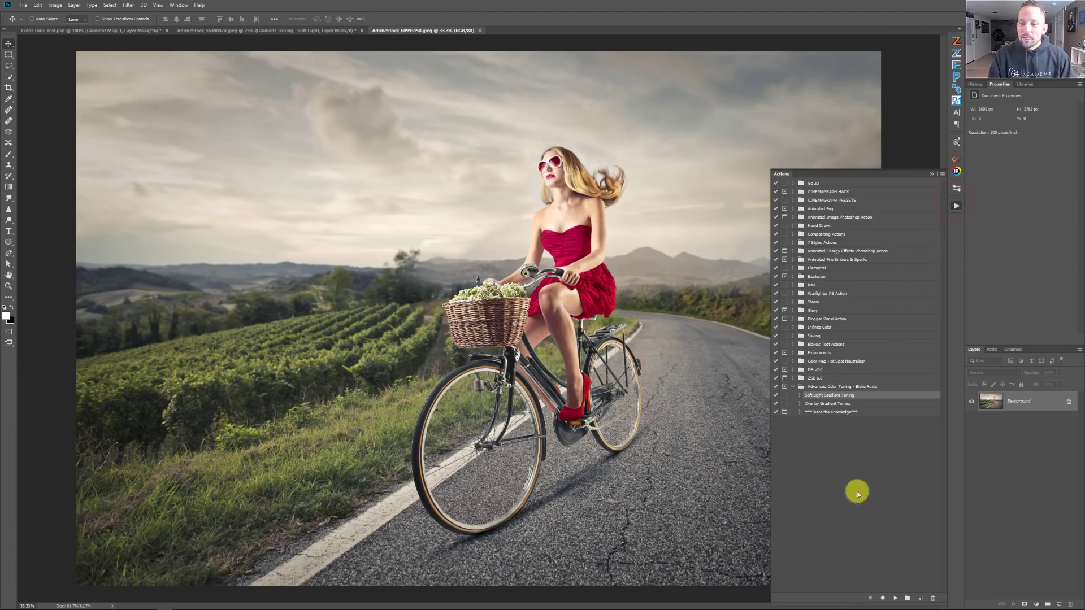
click(895, 598)
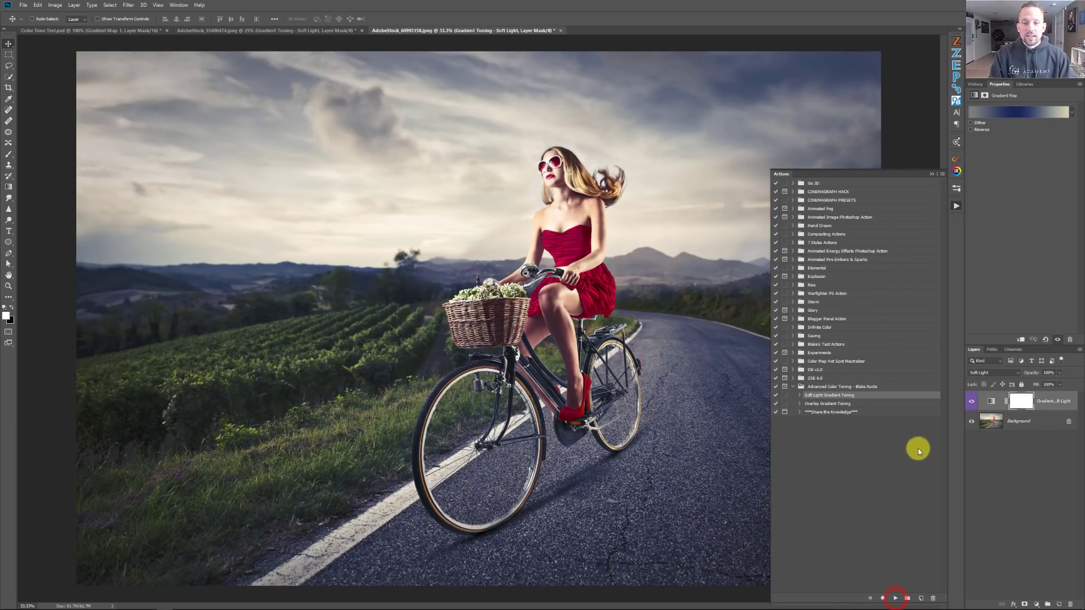
click(931, 173)
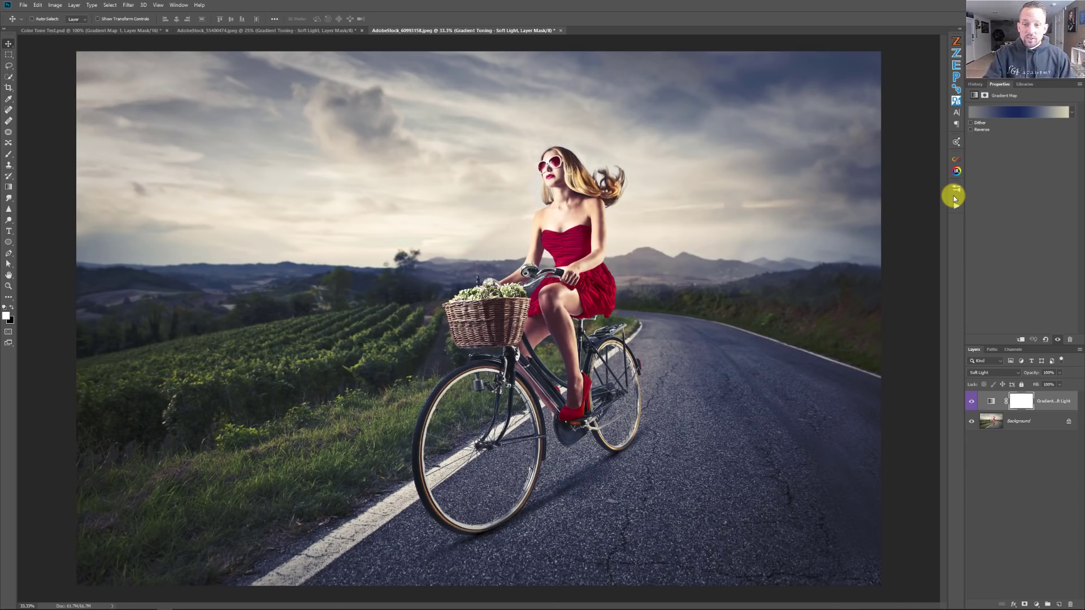
Try the gray-teal-lilac and gray-red-beige presets on the bicycle photo, and apply the blue-purple-gray preset to its gradient map
click(1002, 116)
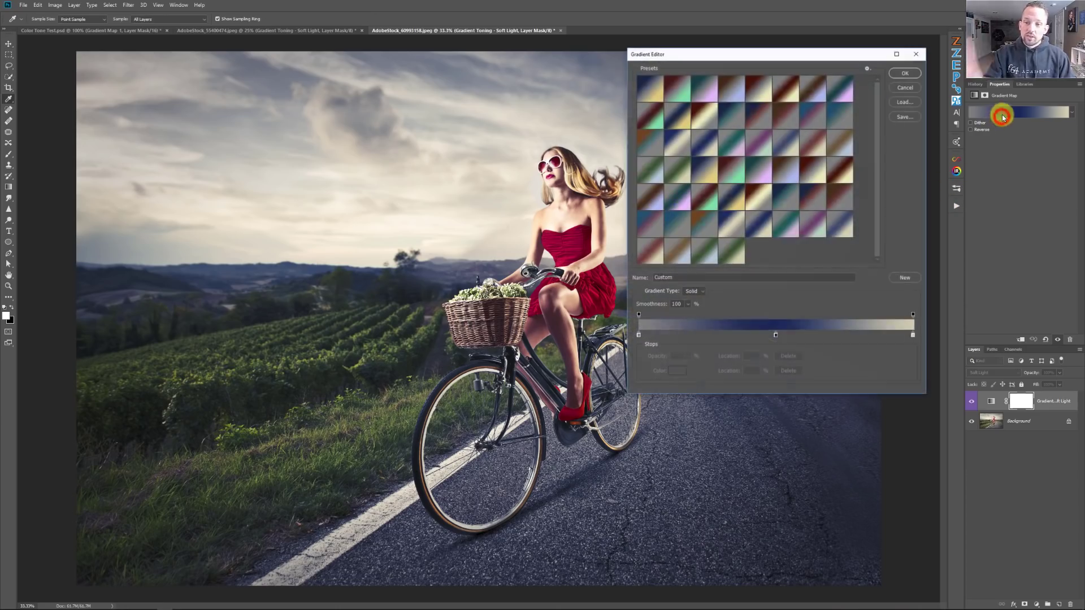
click(789, 225)
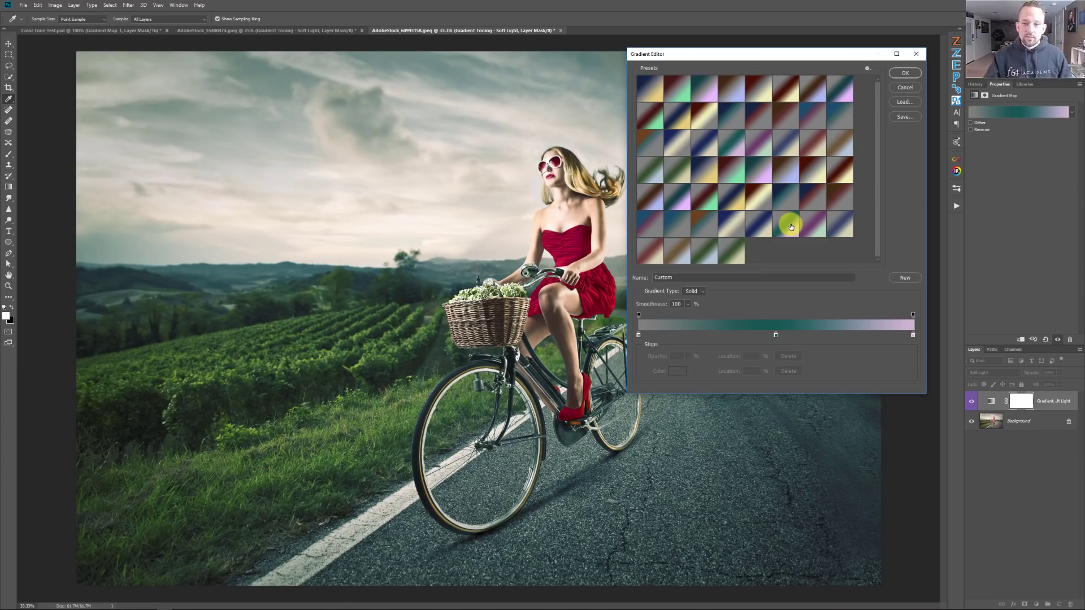
click(651, 254)
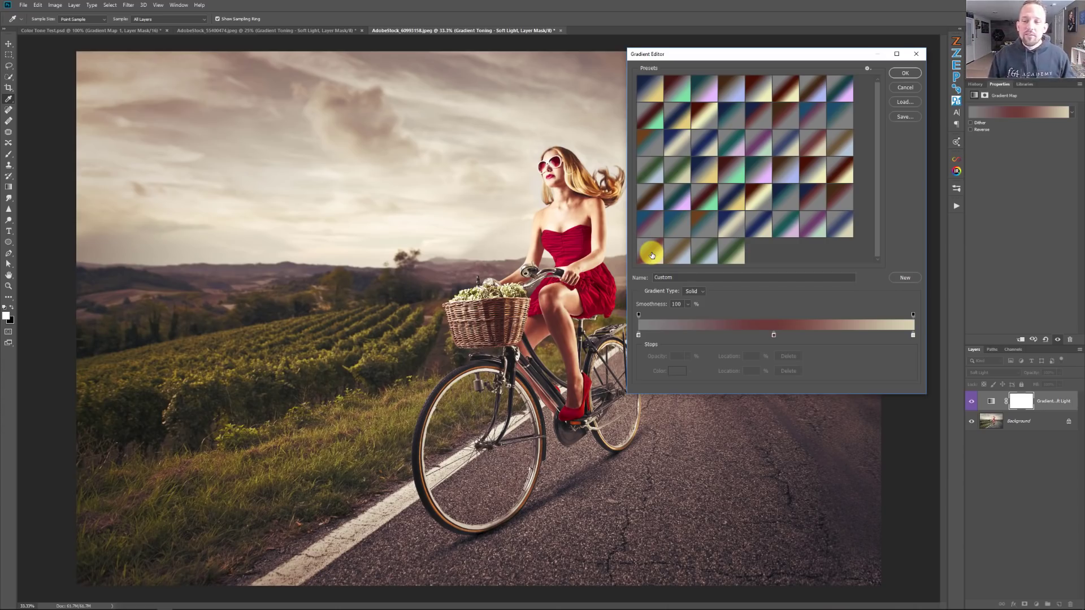
drag(652, 255, 777, 257)
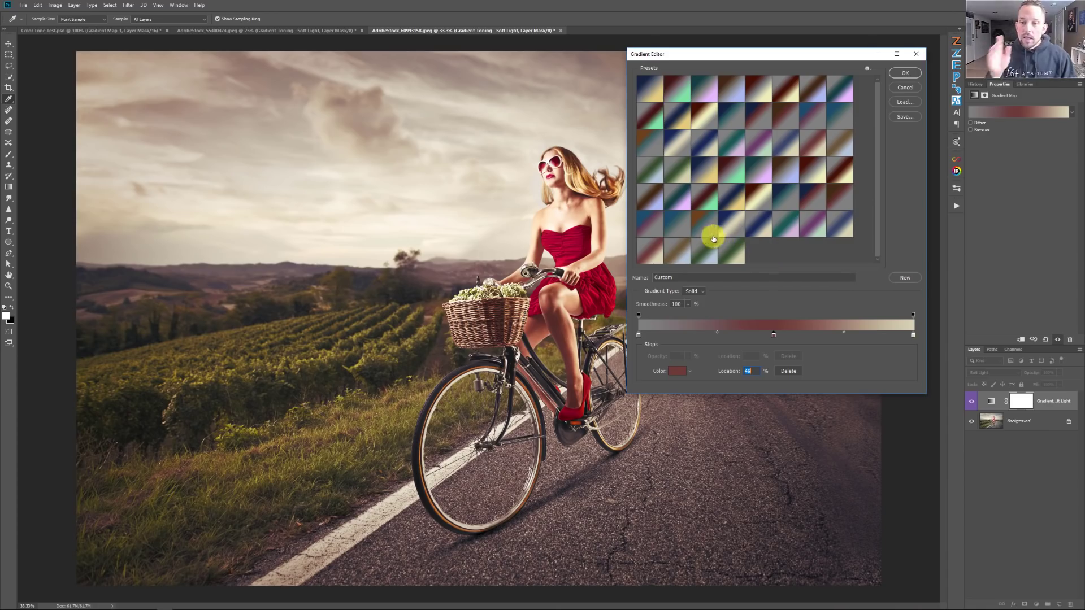
click(654, 227)
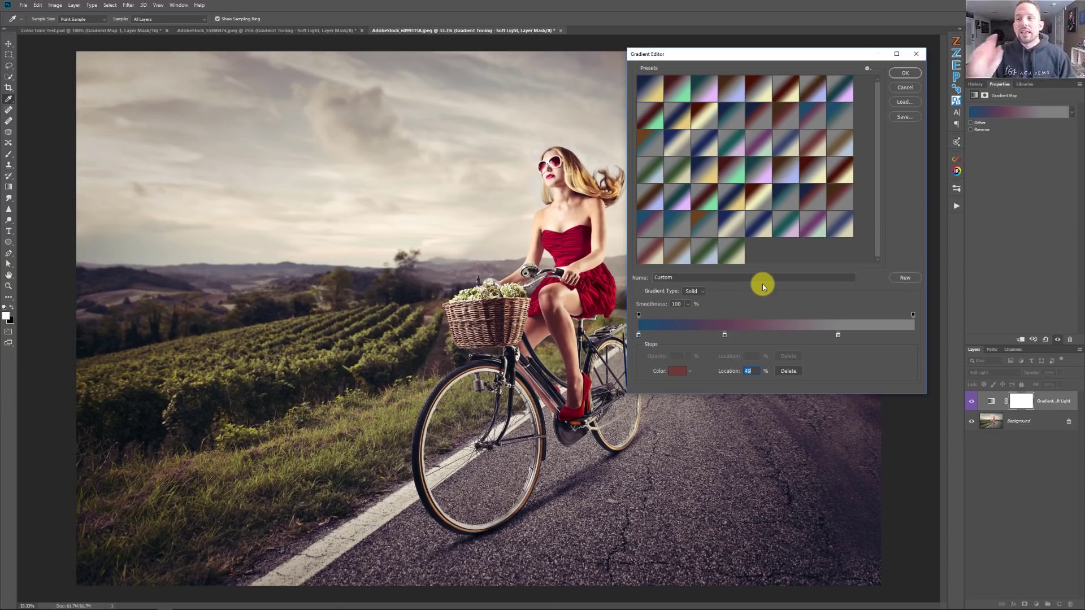
click(907, 74)
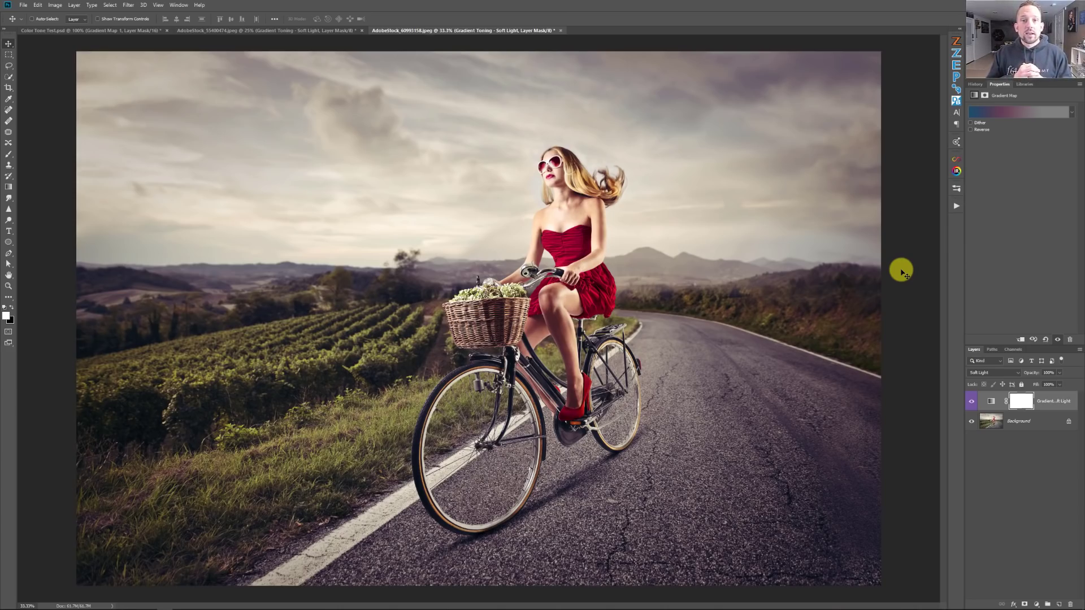
Run the Overlay Gradient Toning action on the bicycle photo
click(956, 206)
click(838, 404)
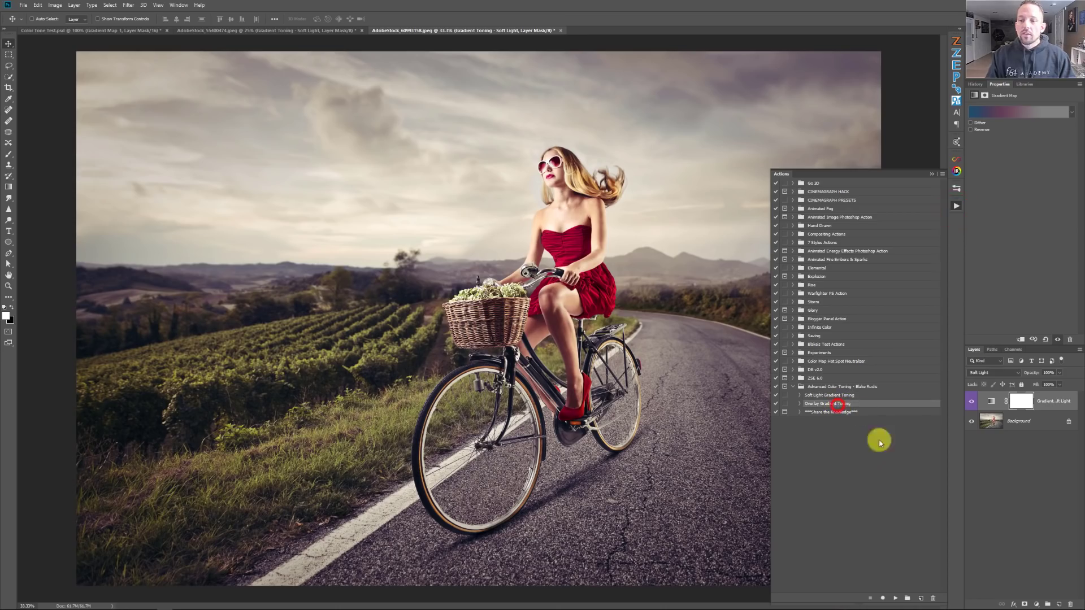
click(896, 599)
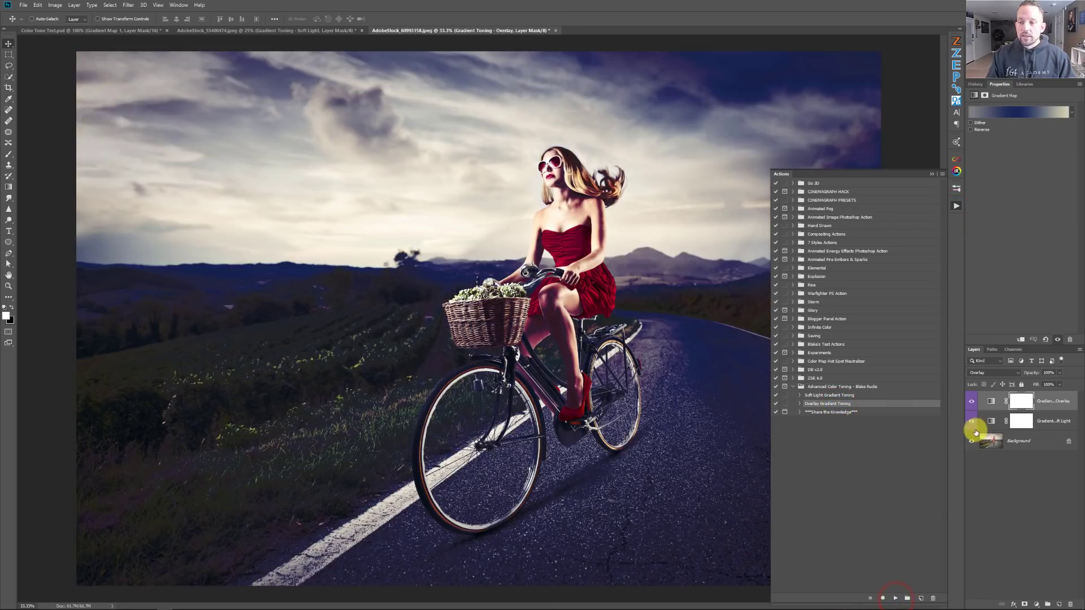
Hide the Soft Light gradient layer and lower the Overlay gradient layer's opacity to about 55%
click(972, 421)
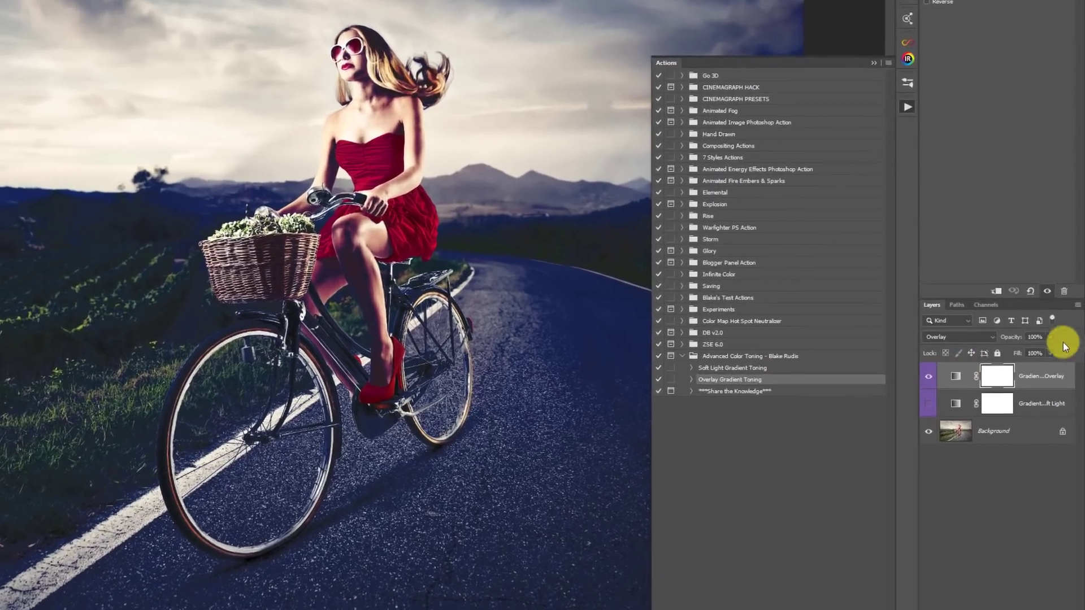
click(1049, 336)
drag(1048, 348, 1028, 356)
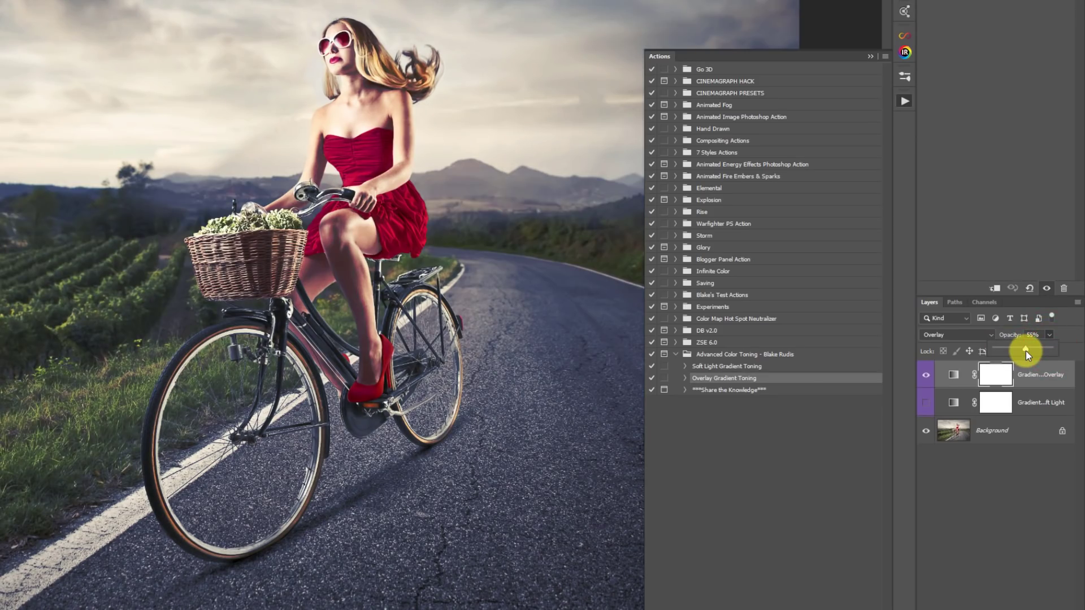